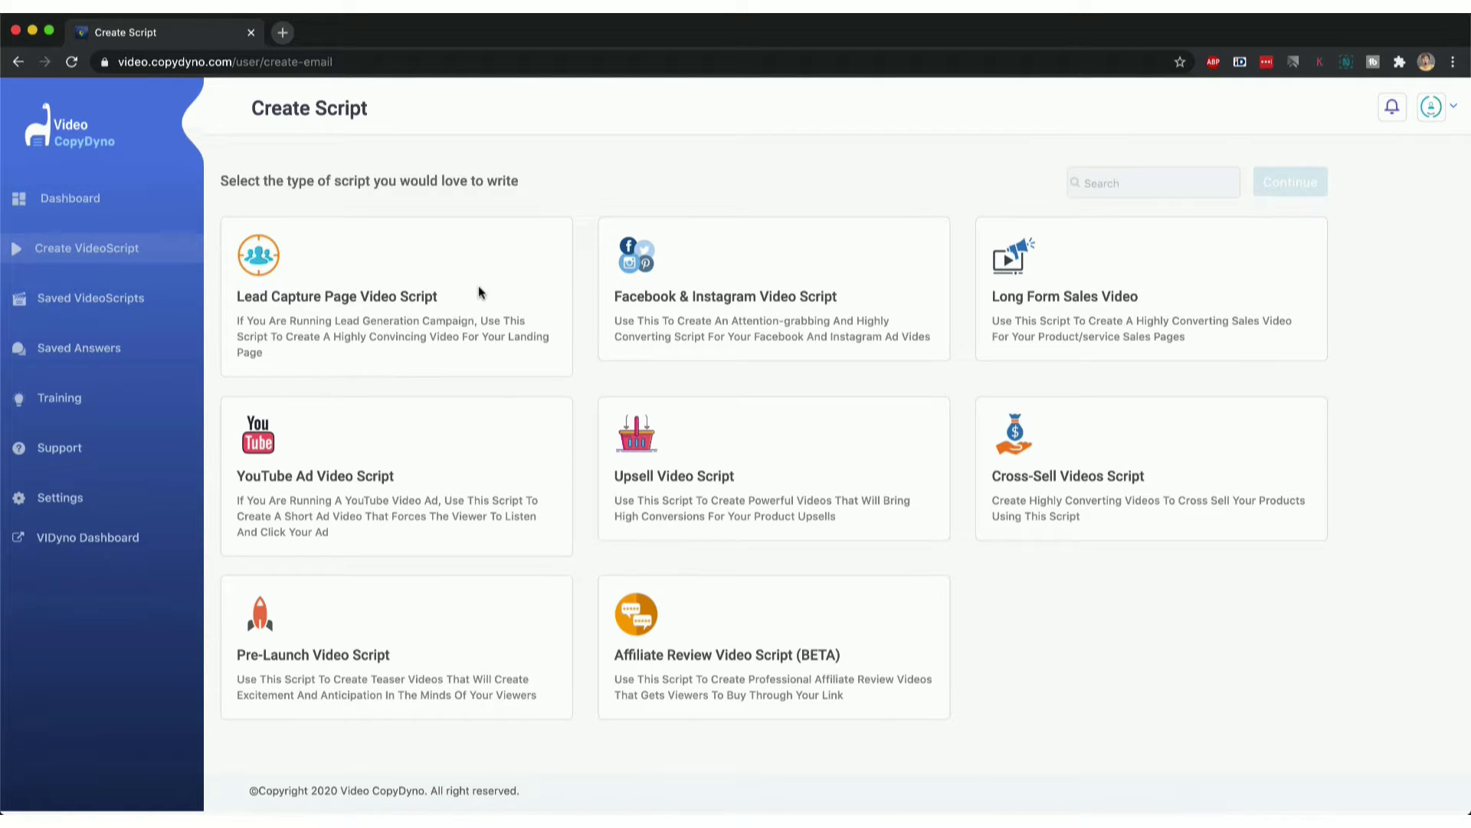
Start a Lead Capture Page video script with the niche template left at None.
click(480, 292)
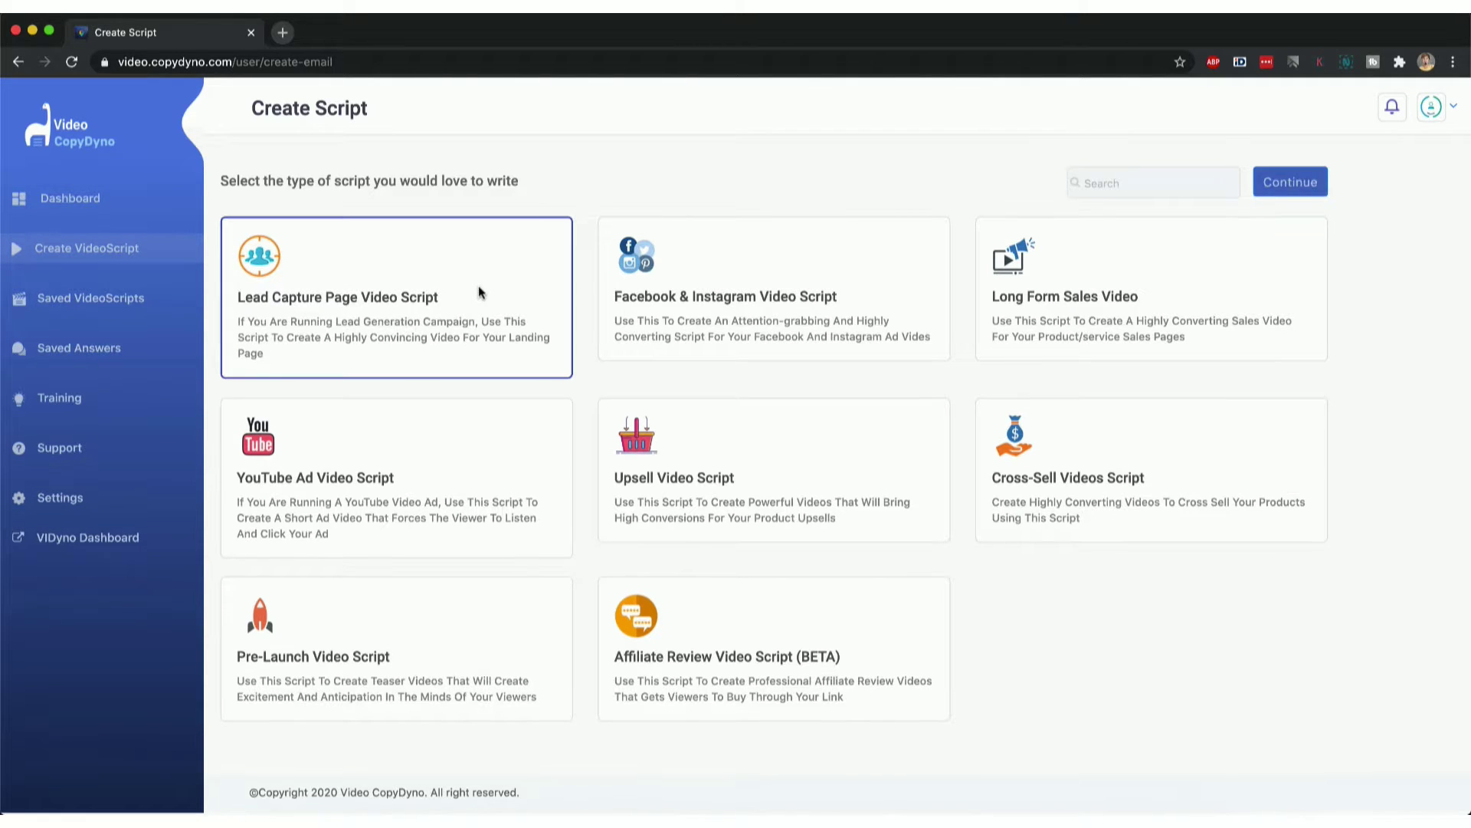
click(1292, 186)
click(690, 455)
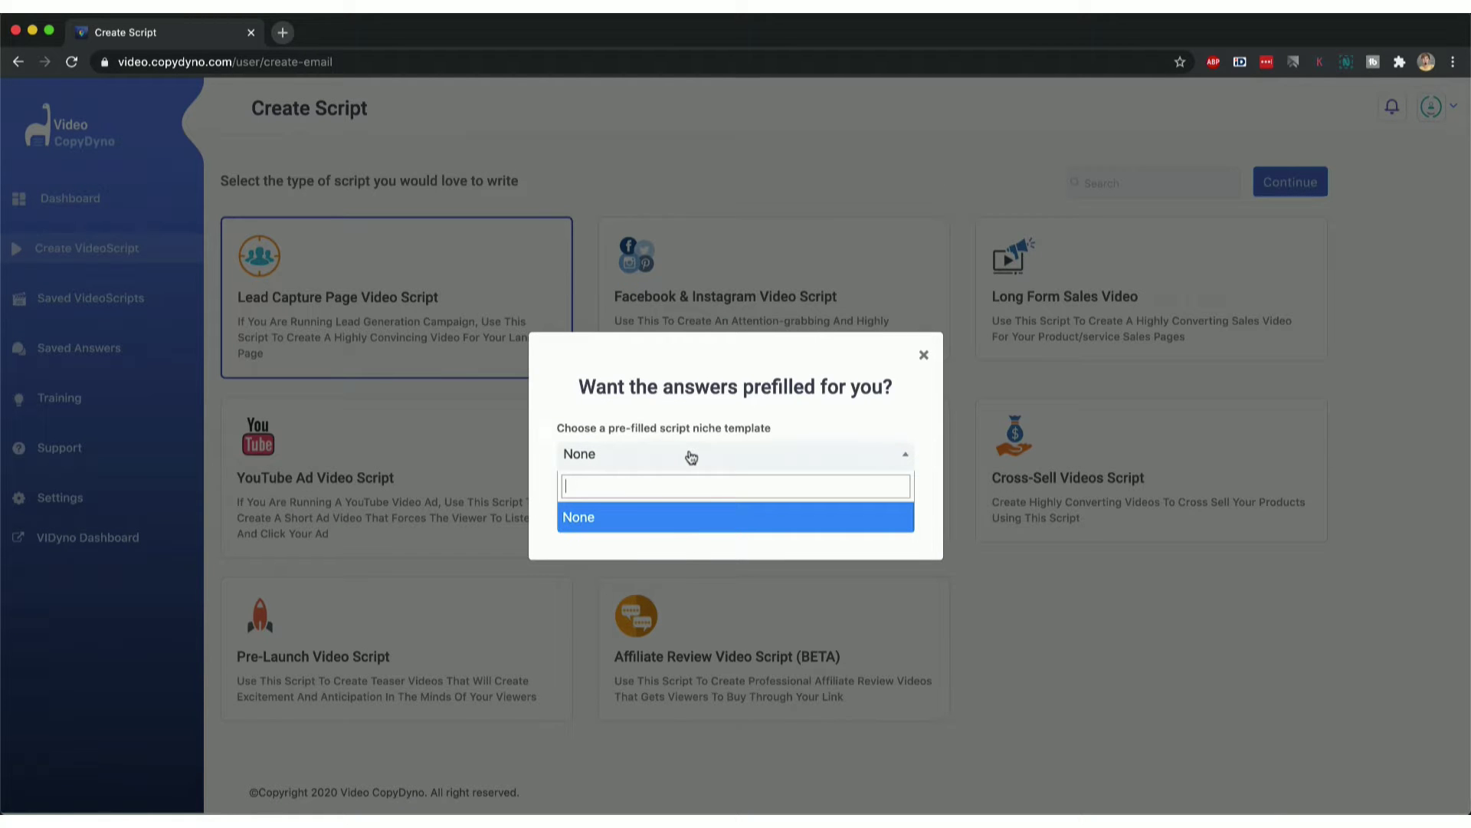
click(797, 426)
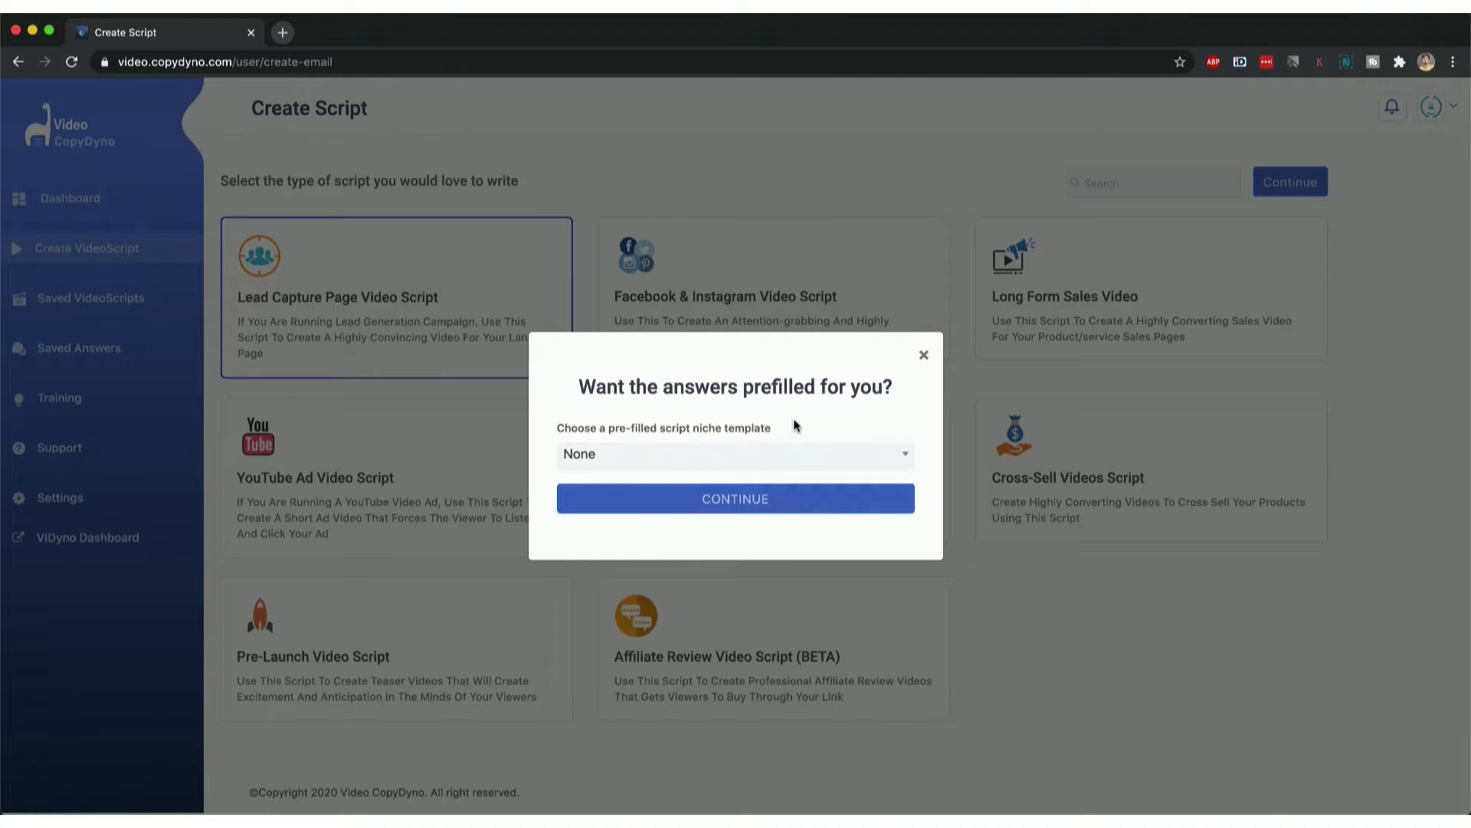
click(742, 500)
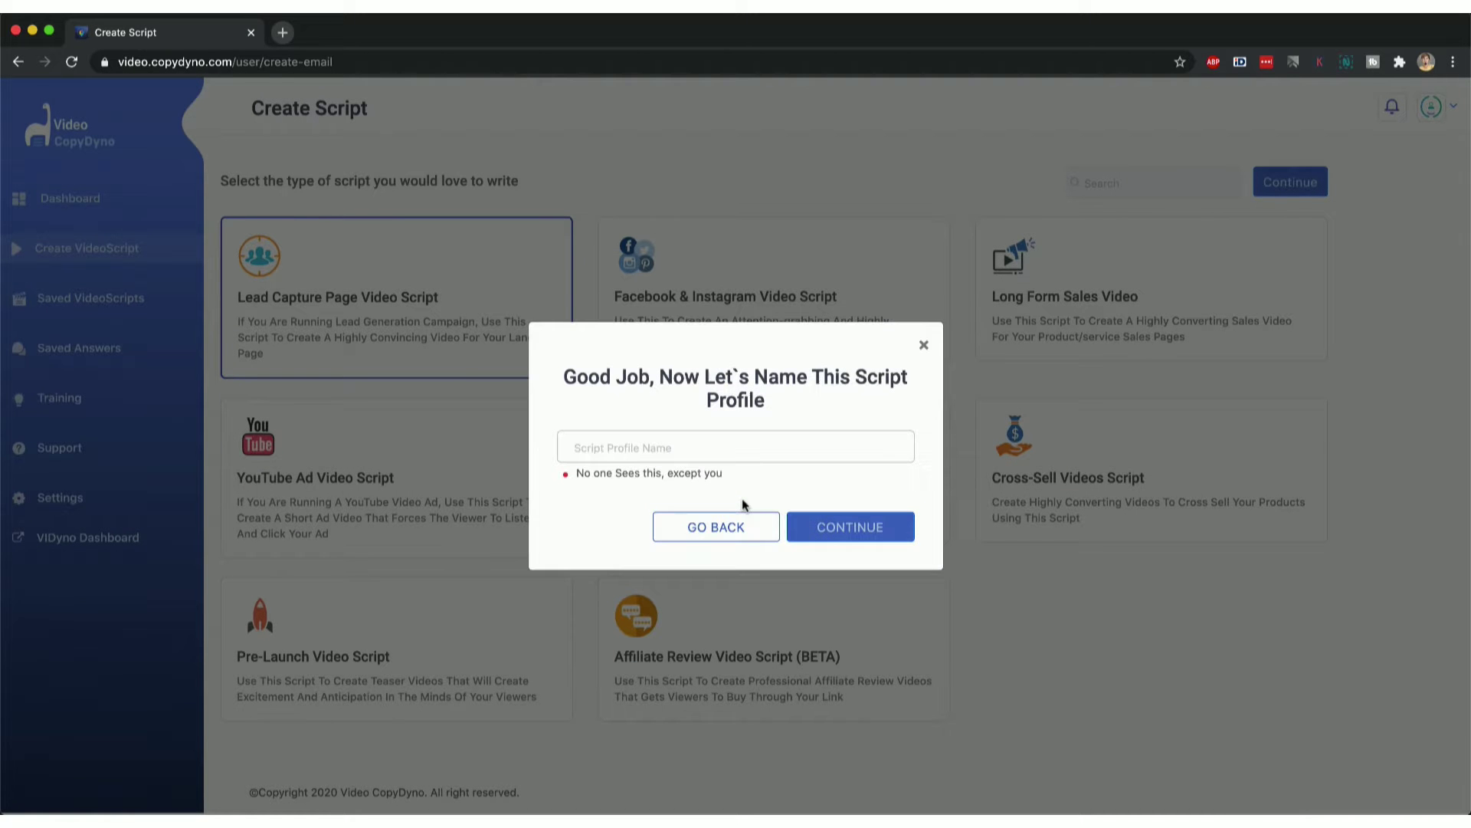
Name the script profile VideoReel.
click(688, 447)
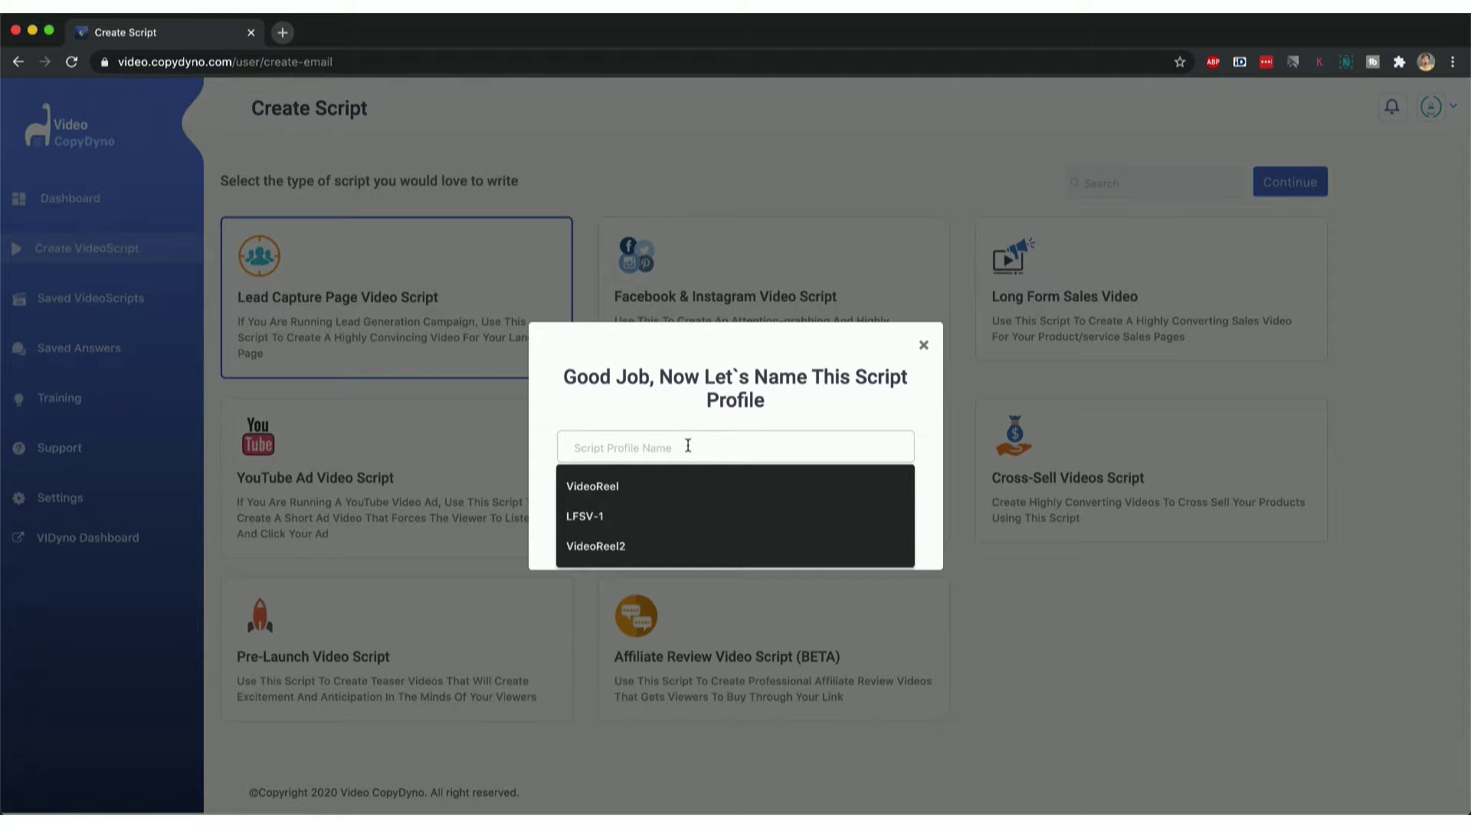
click(648, 485)
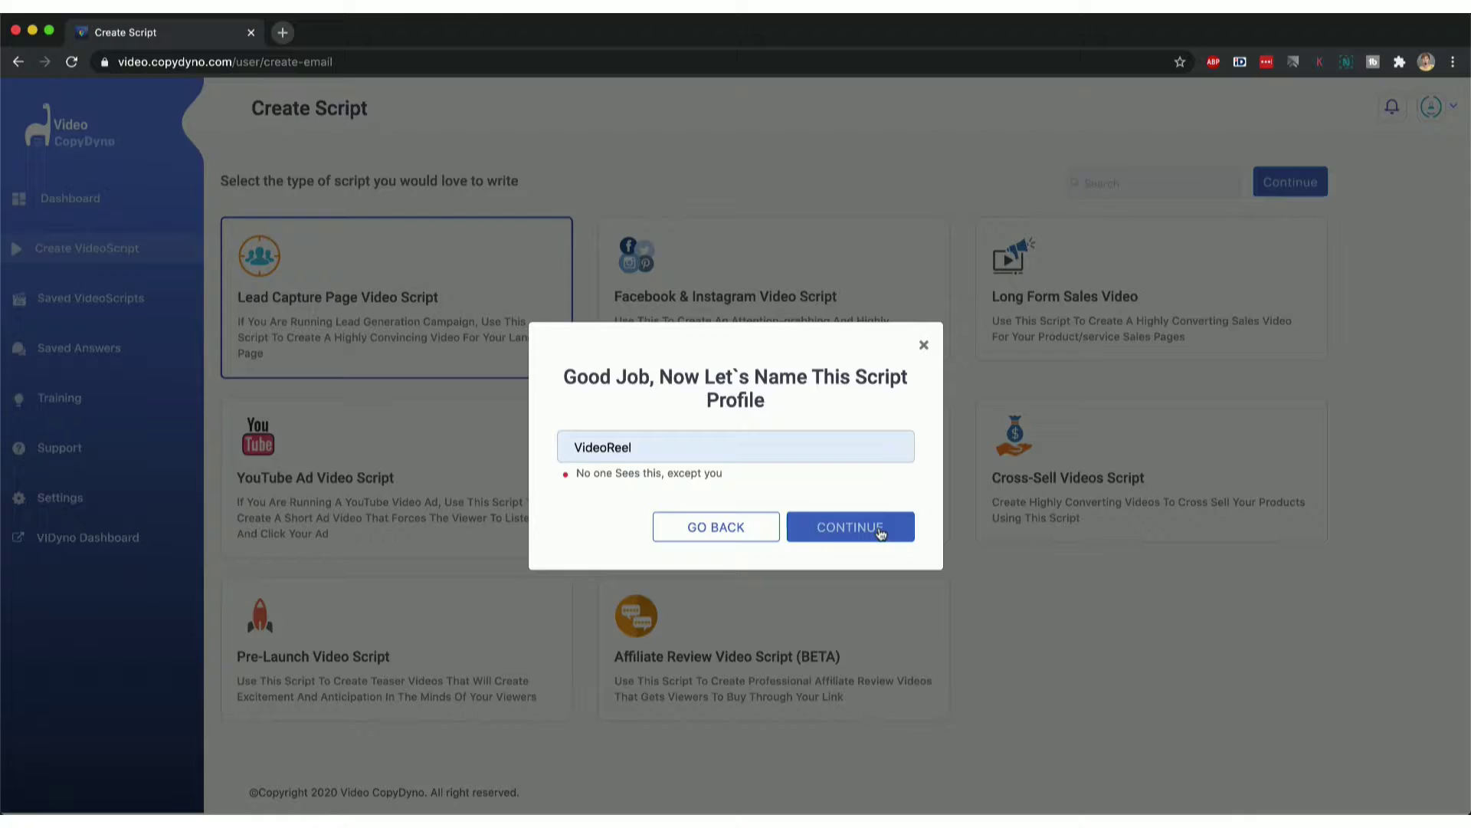
click(879, 530)
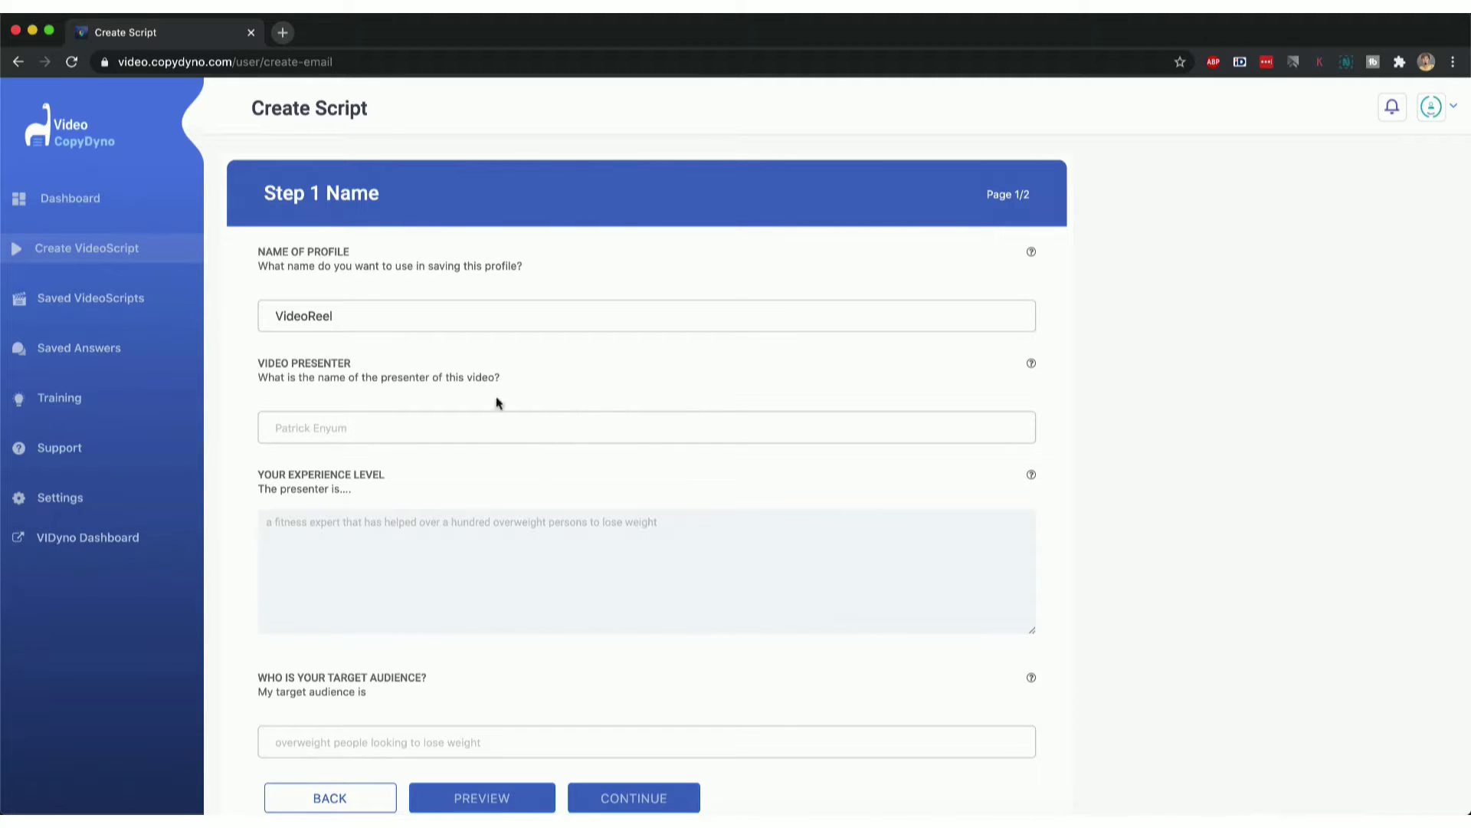
Fill in the presenter, experience level 'Founder of ReelApps' and audience Video marketers.
click(478, 415)
click(342, 467)
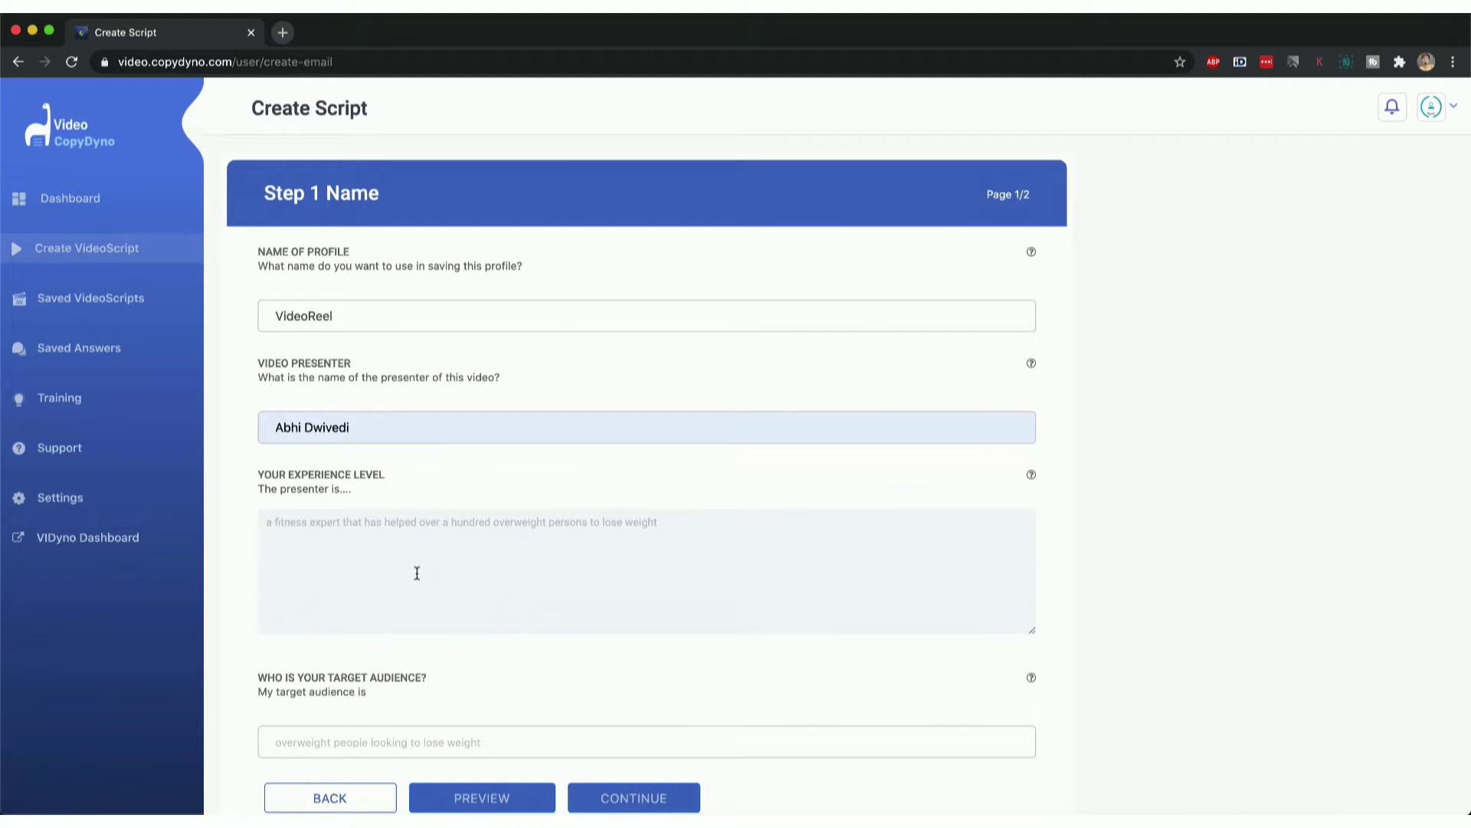
click(417, 573)
text(Foun)
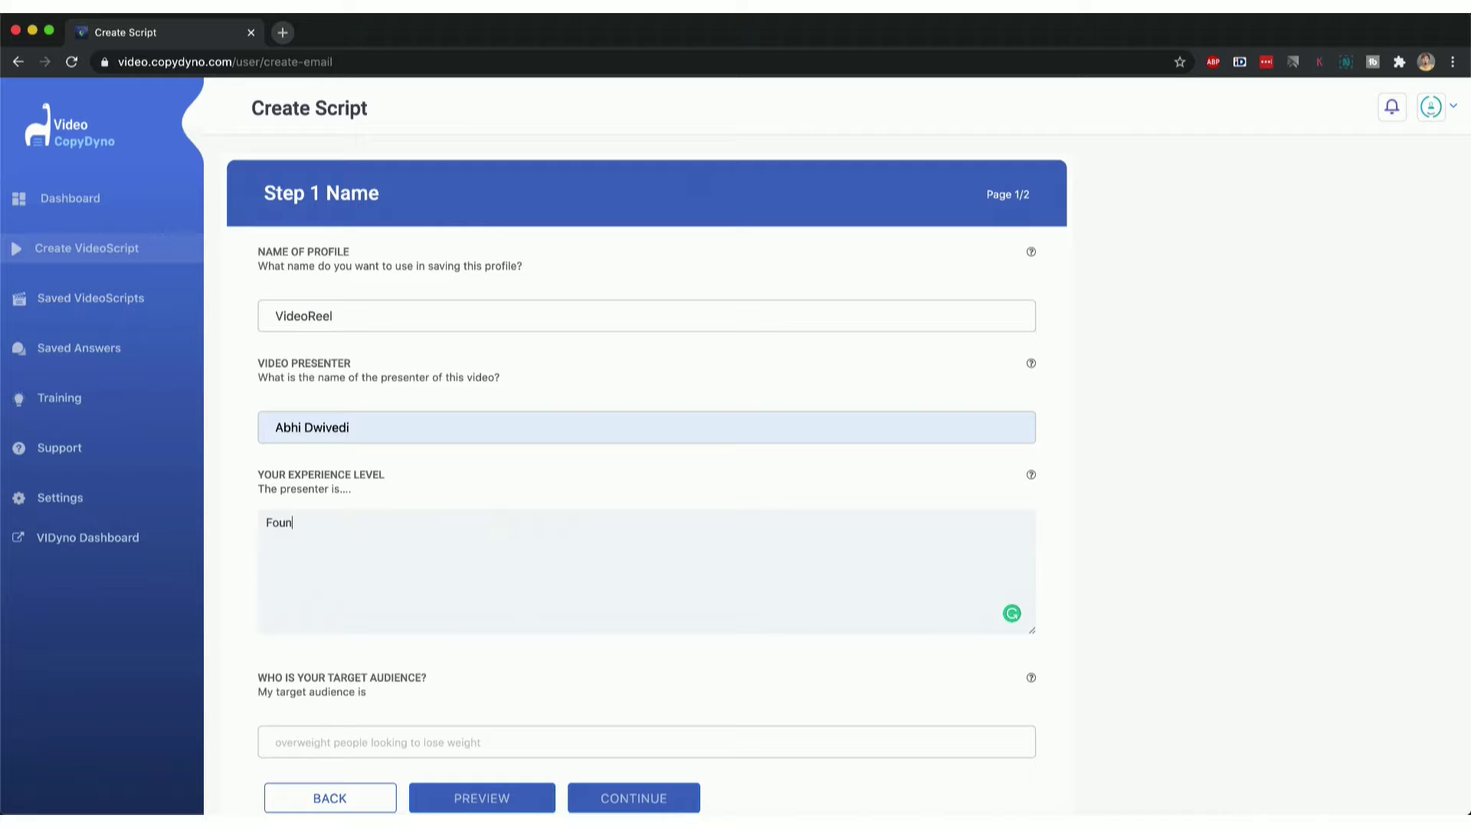
text(der of ReelApps)
click(426, 740)
click(337, 707)
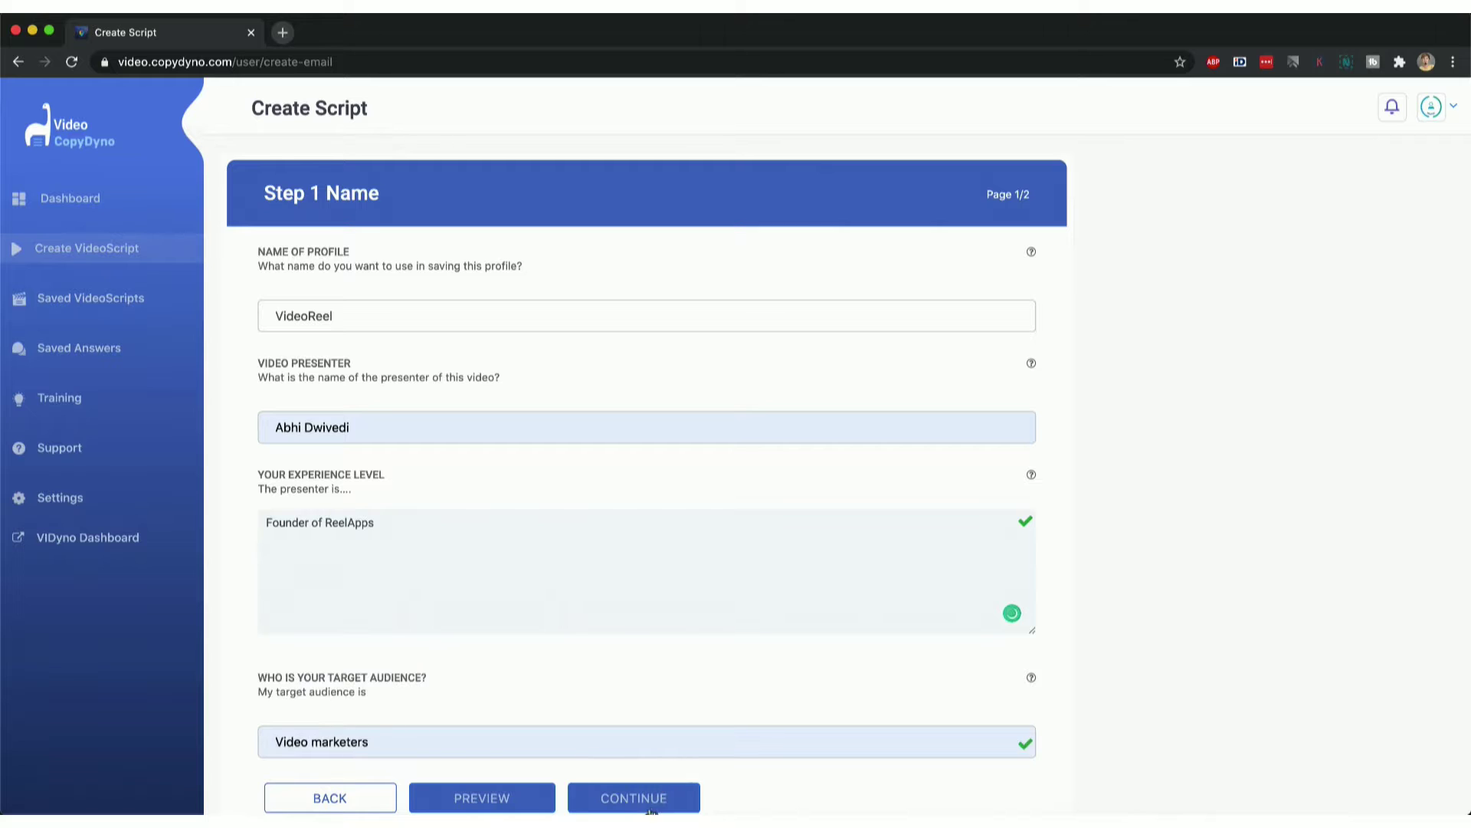
Continue to the Lead Magnet Details page and look through its questions.
click(643, 798)
scroll(1053, 253, down, 2)
scroll(1053, 252, down, 5)
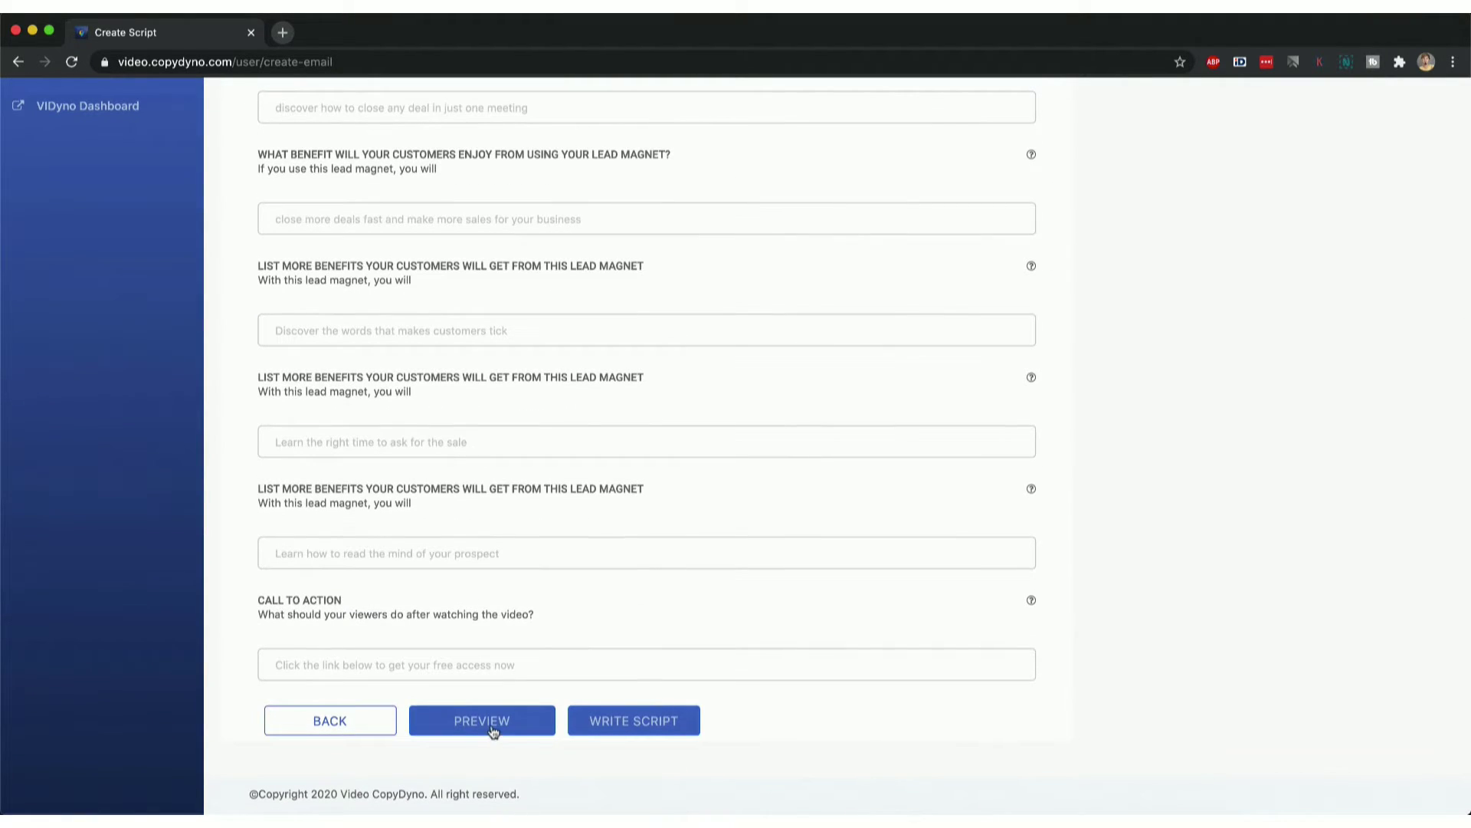
scroll(907, 499, up, 6)
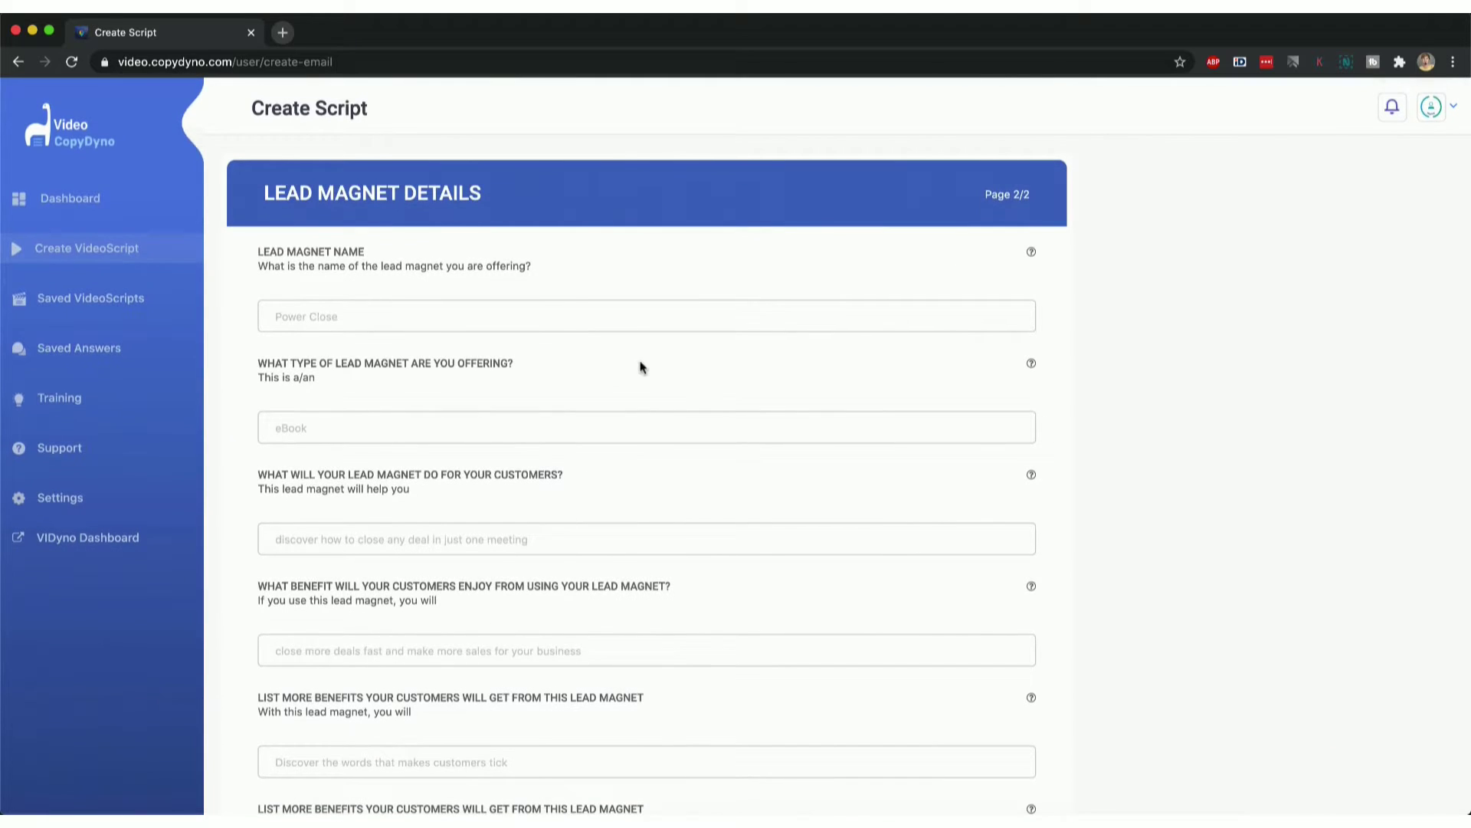
scroll(641, 365, down, 6)
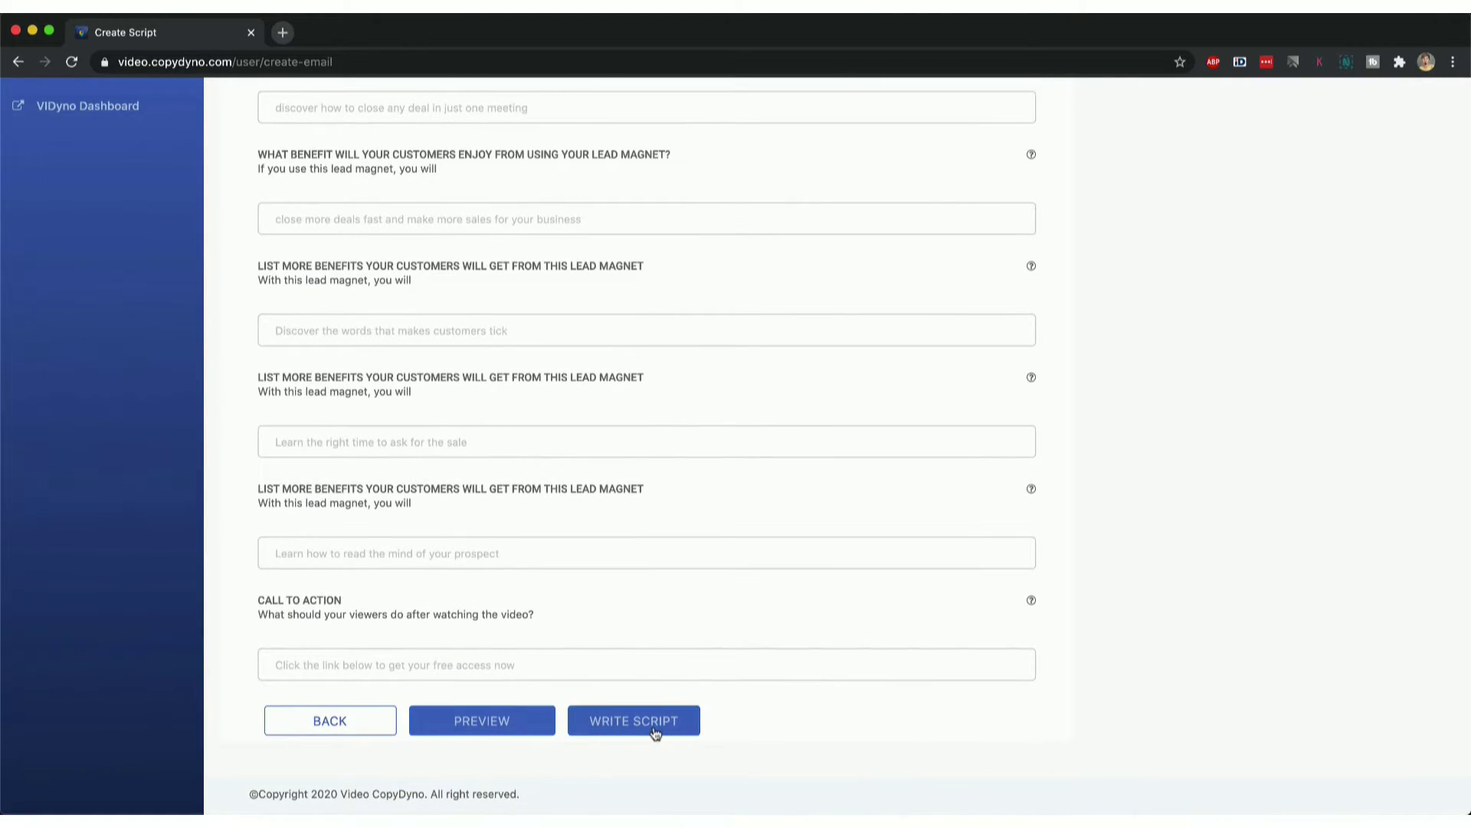
scroll(655, 733, up, 6)
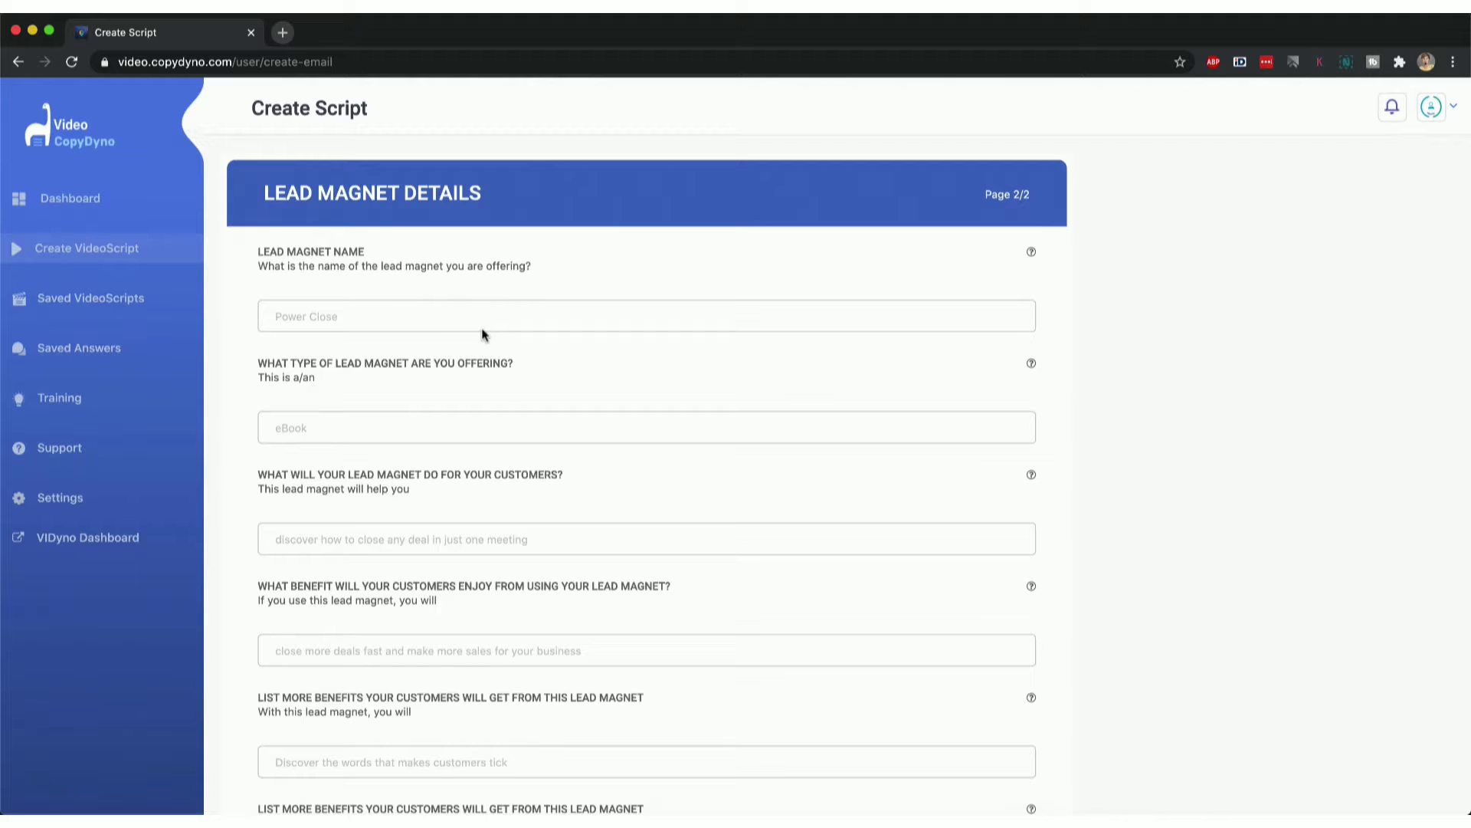
scroll(524, 574, down, 3)
scroll(523, 574, up, 3)
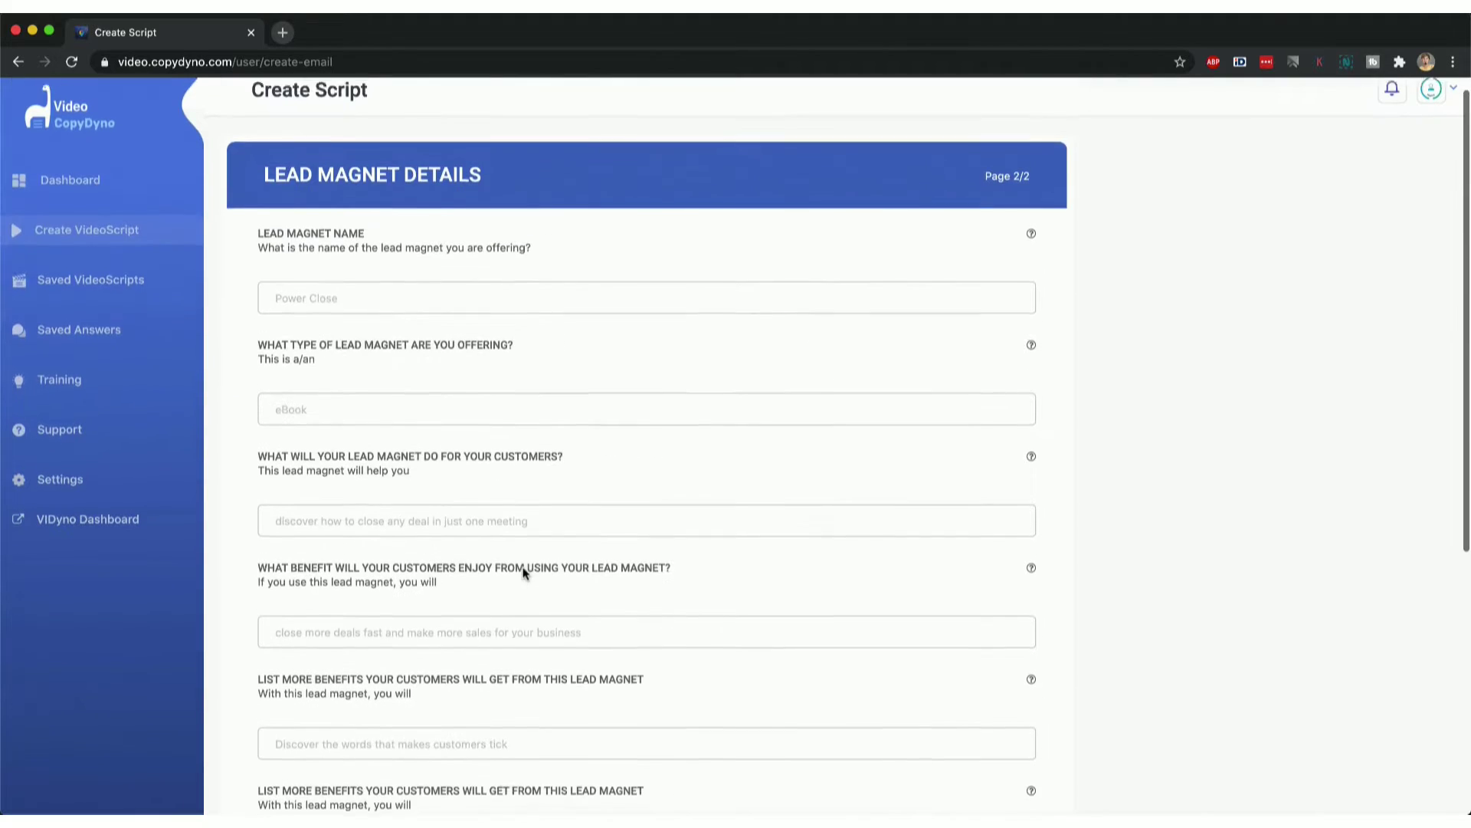
Start a new Long Form Sales Video script without prefilled answers, profile named VideoReel.
click(138, 246)
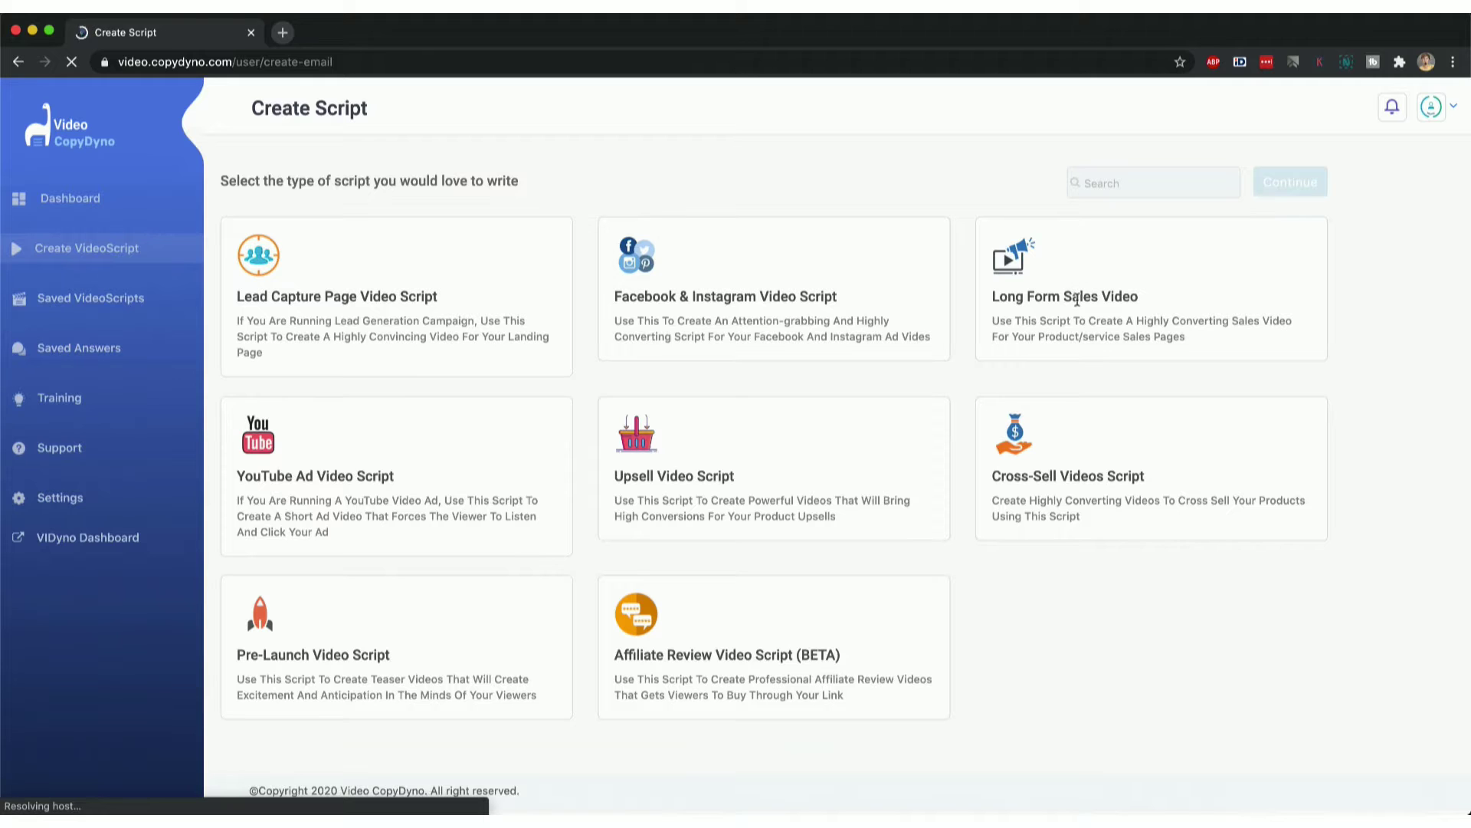
click(1010, 265)
click(1284, 188)
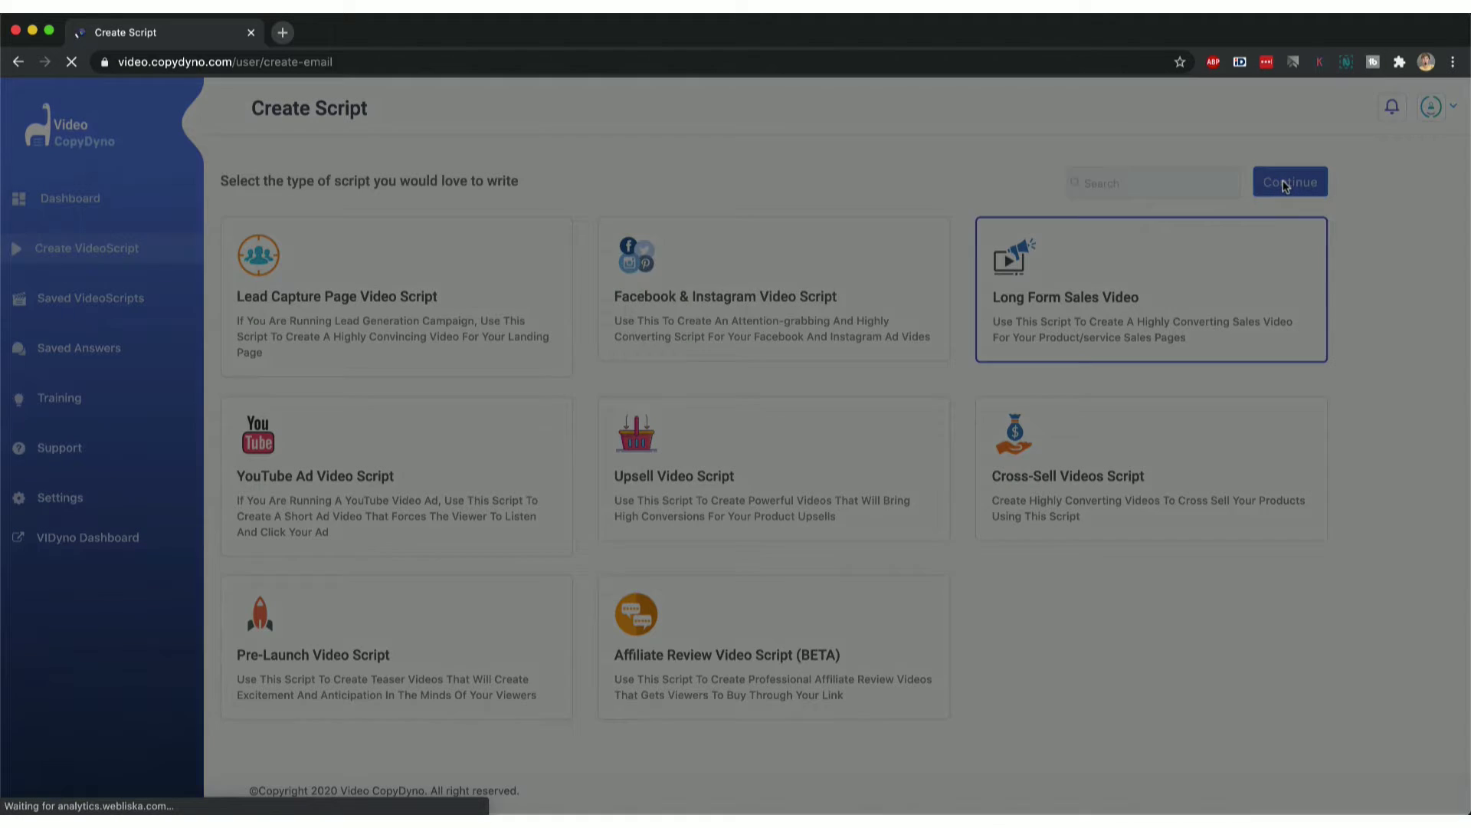
click(728, 498)
click(610, 453)
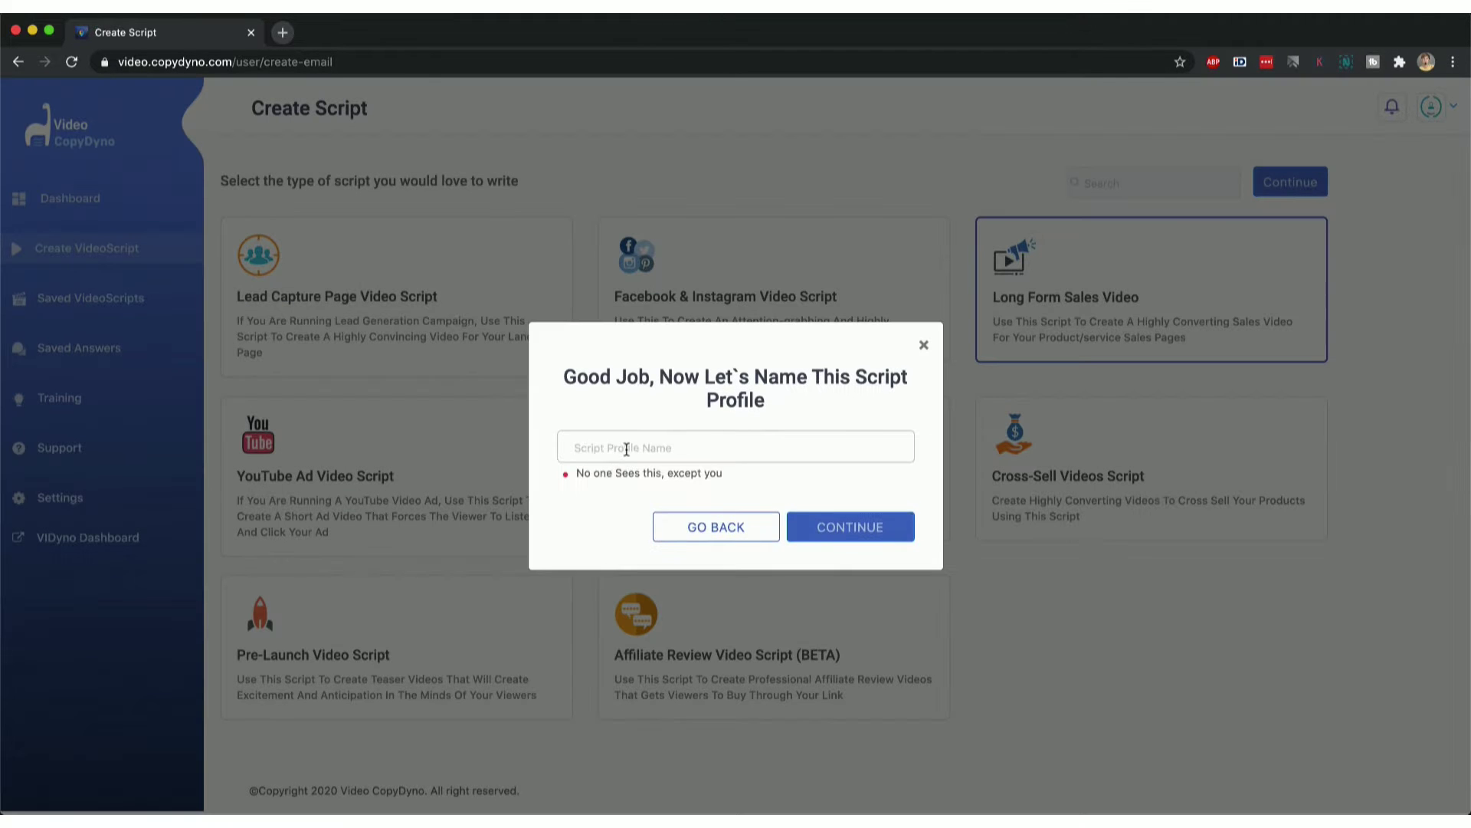
click(624, 490)
click(836, 528)
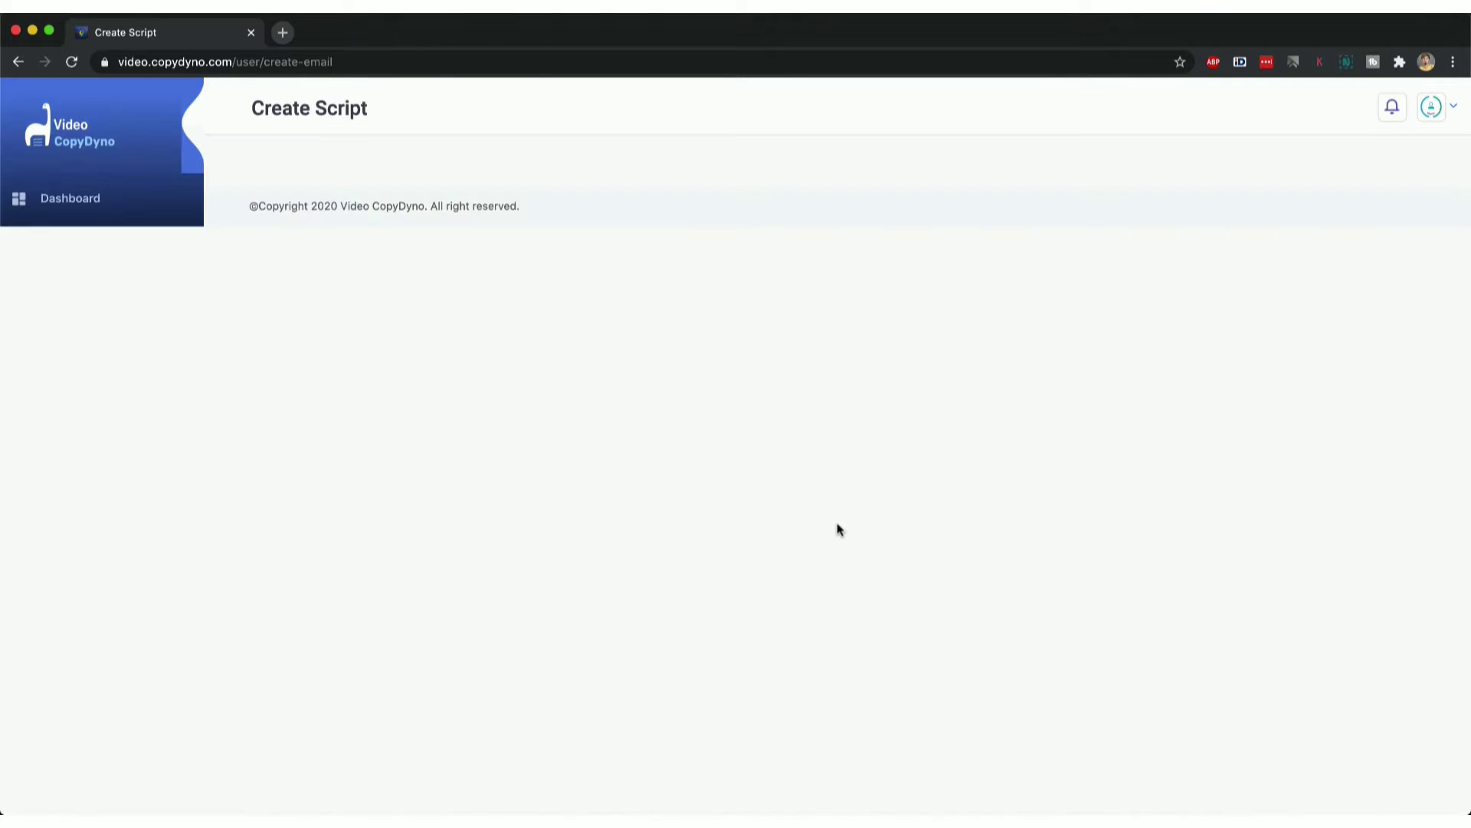
Continue through the questionnaire pages until the Final Step page 6/6.
click(619, 689)
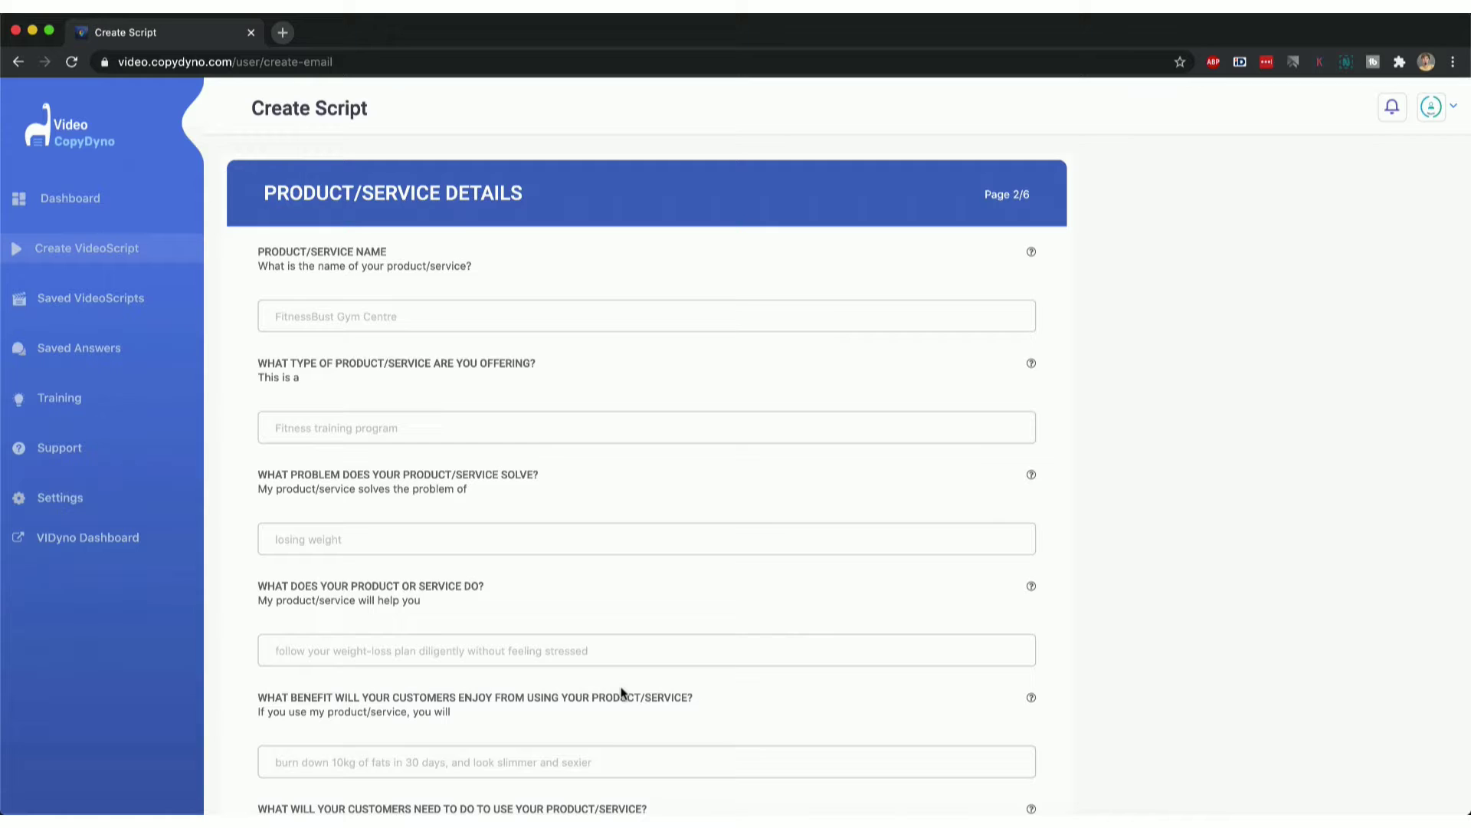
scroll(622, 692, down, 15)
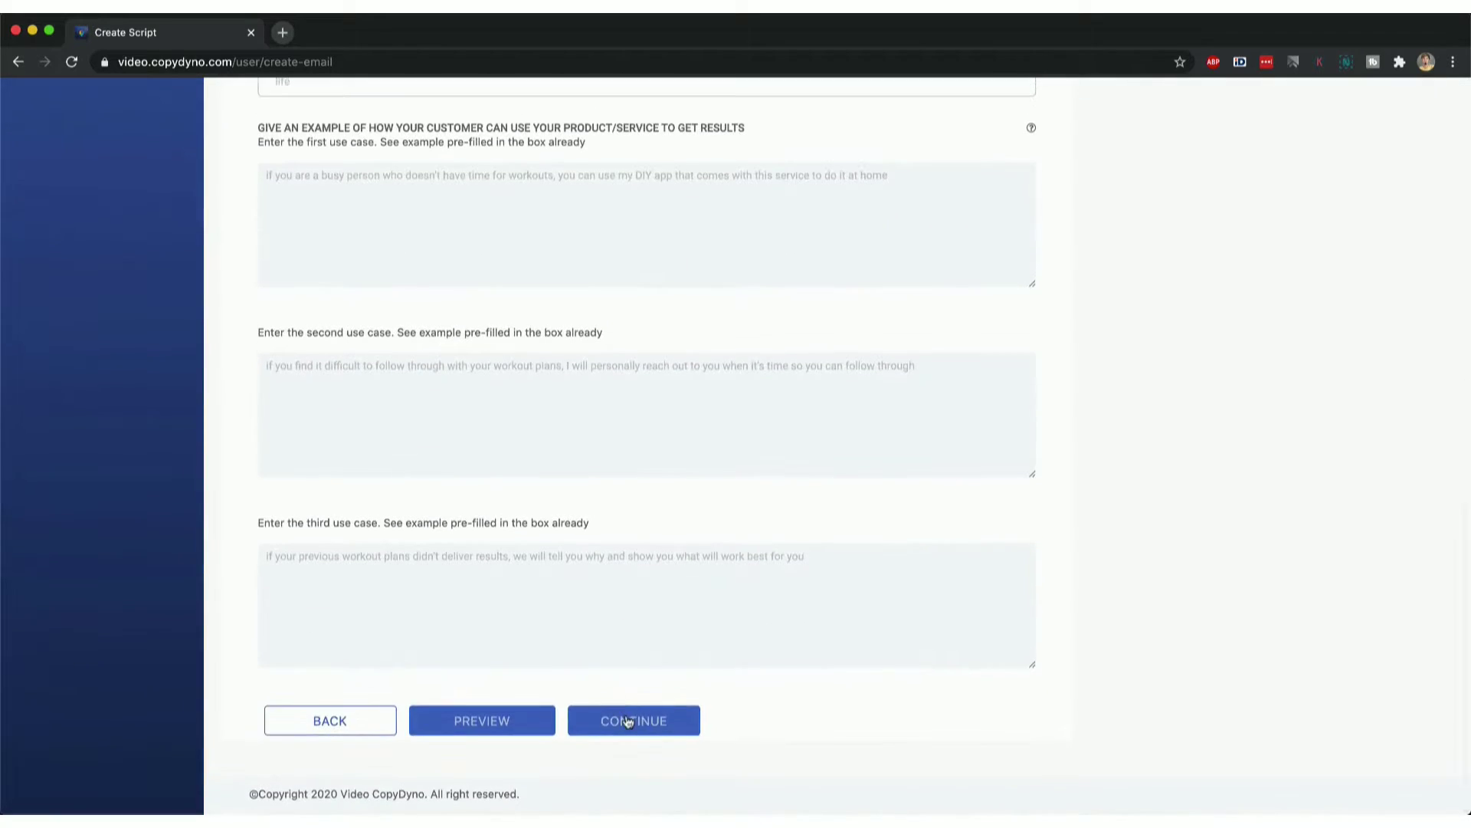
click(626, 718)
scroll(624, 712, down, 10)
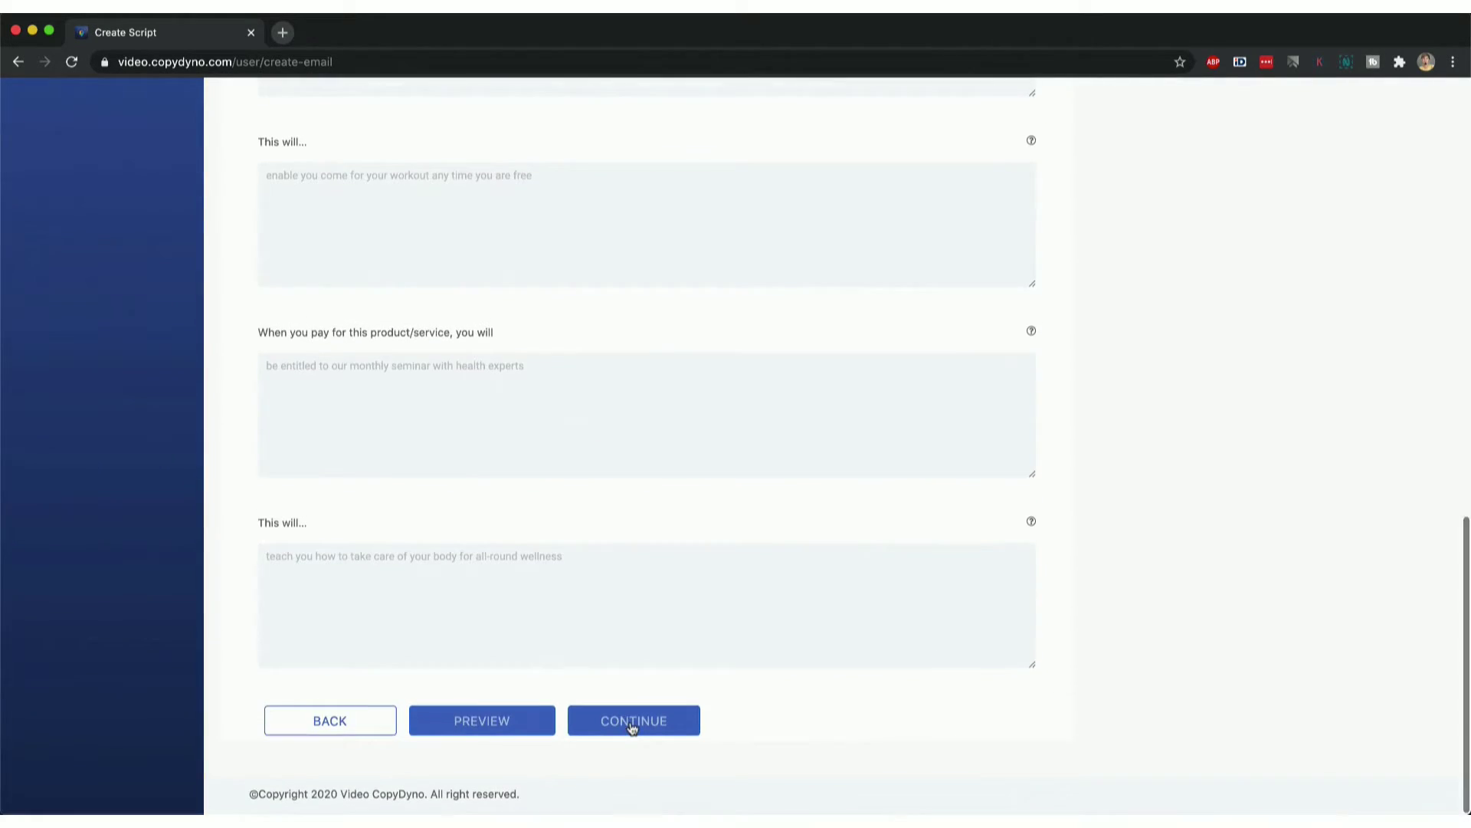
click(631, 724)
scroll(630, 722, down, 10)
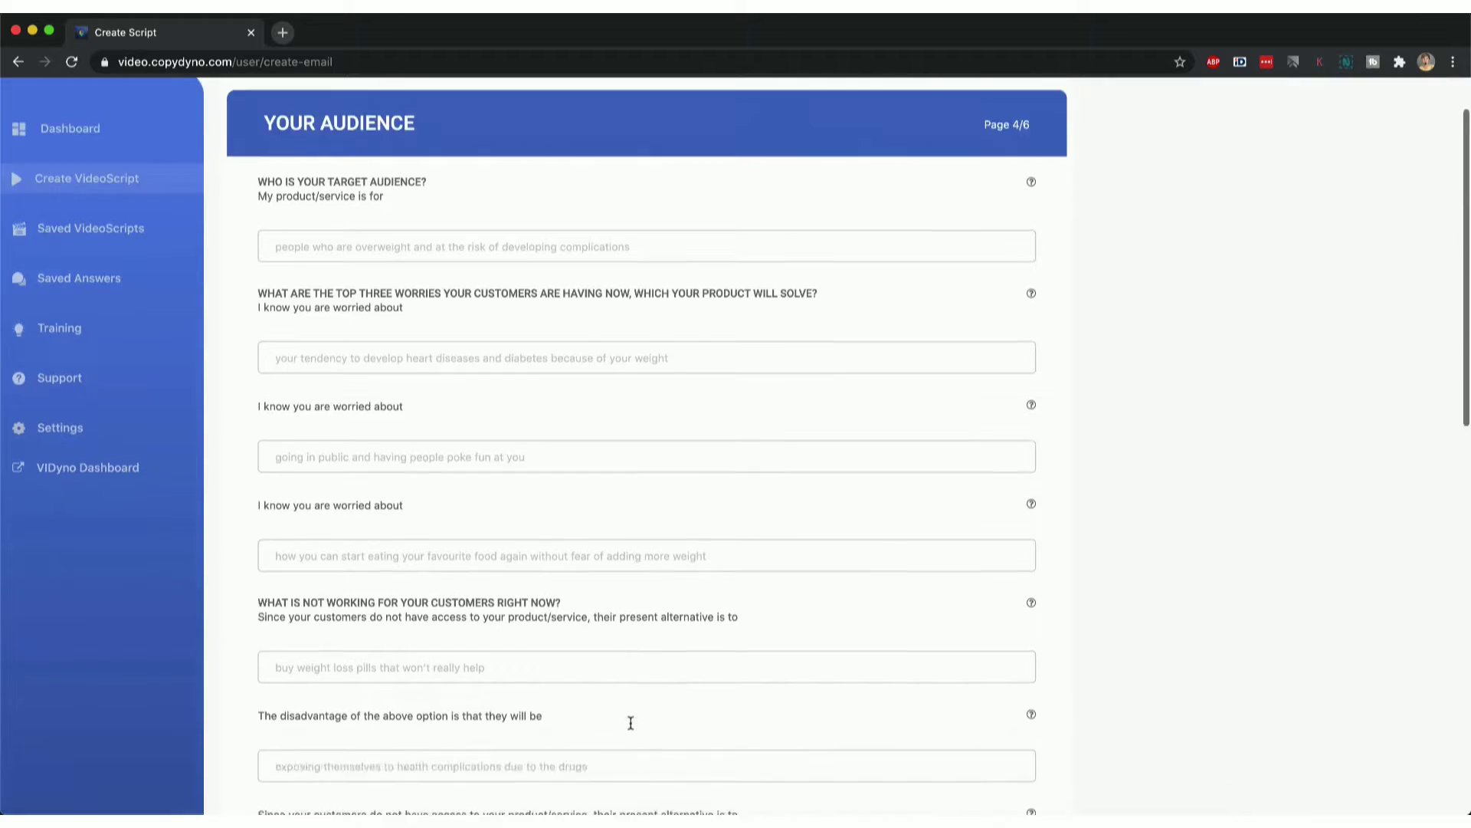
click(632, 724)
scroll(664, 660, down, 10)
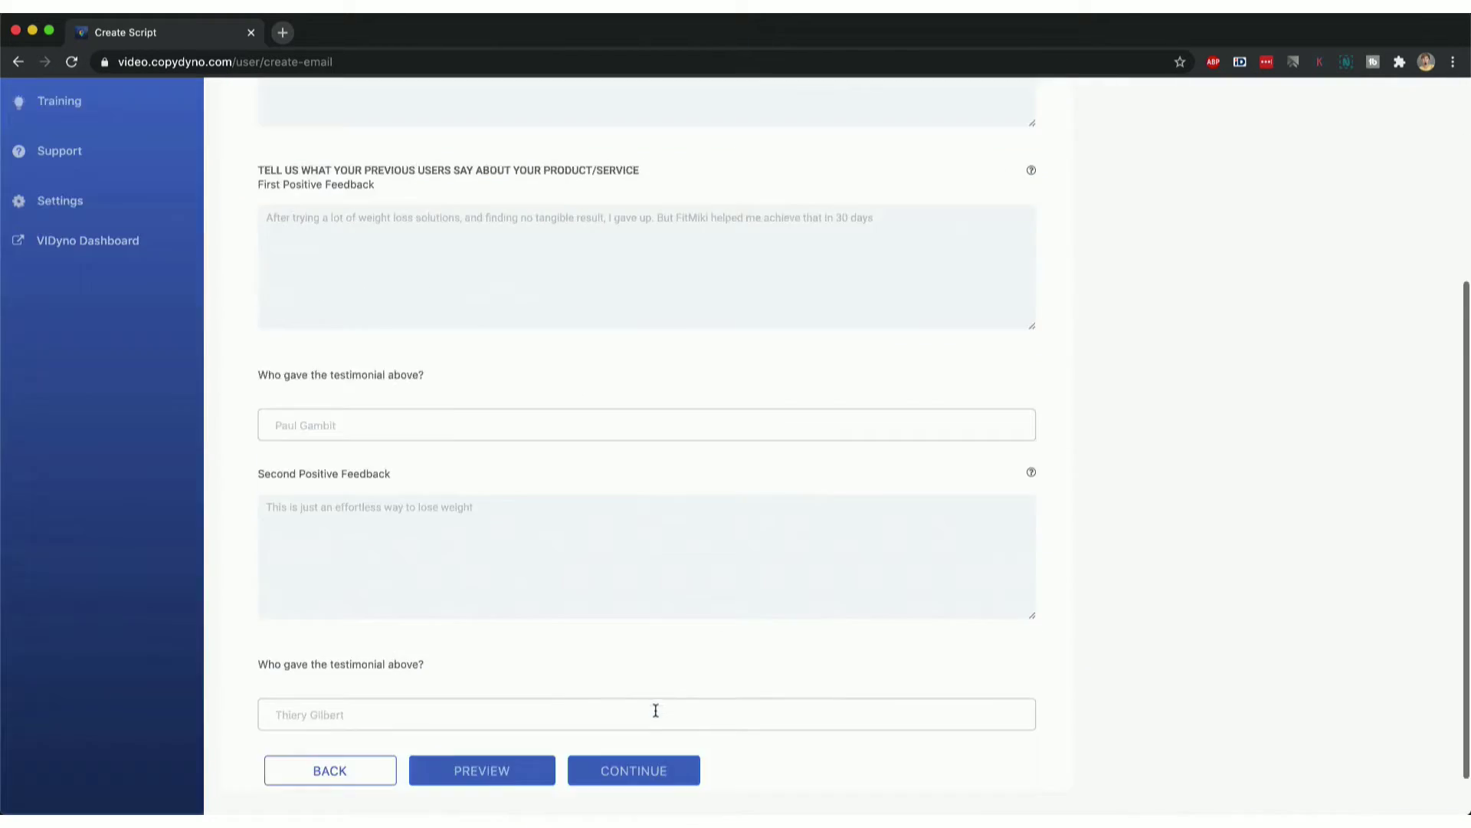
click(656, 723)
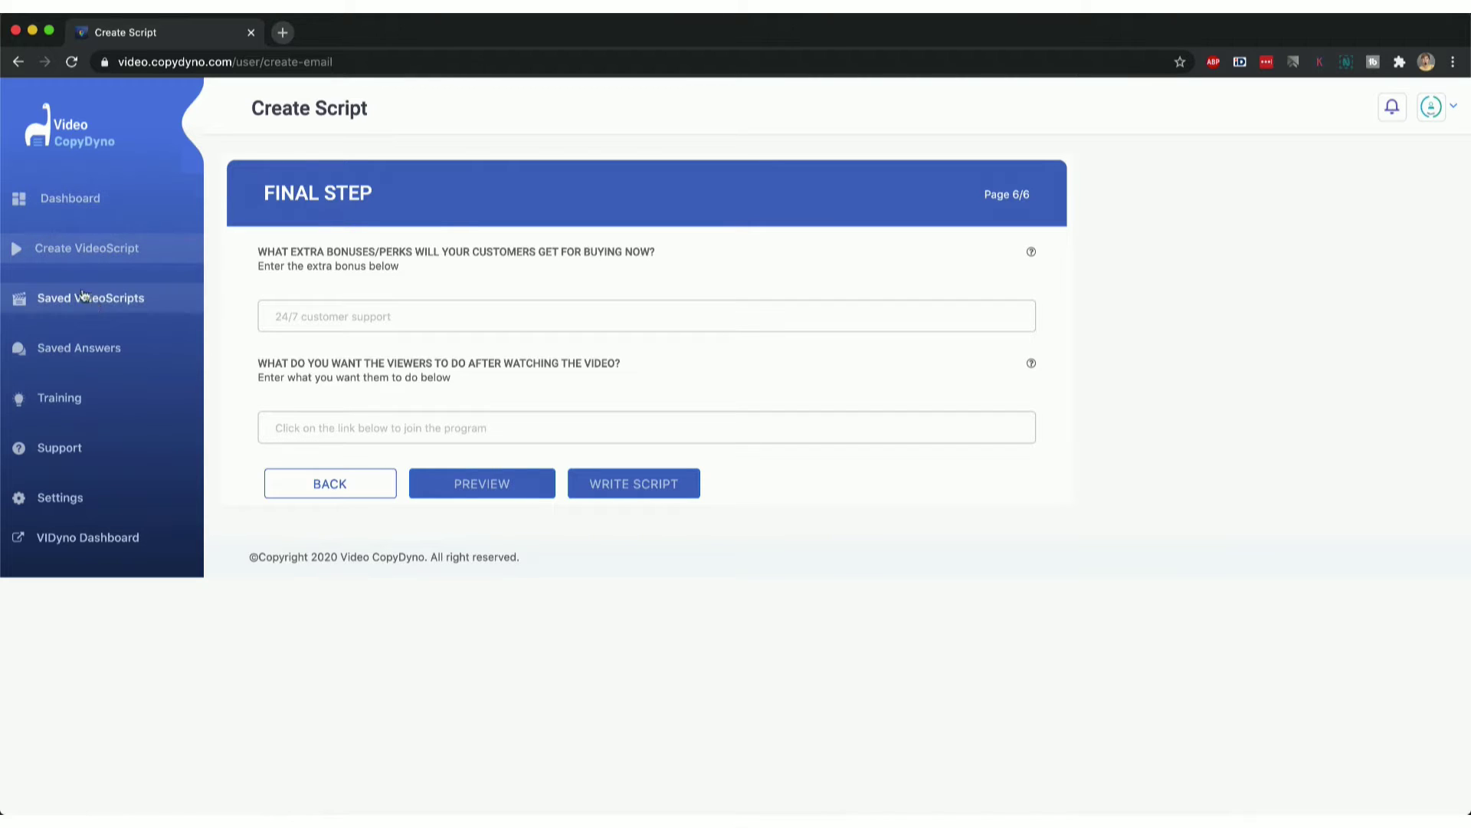
Open the saved VideoReel Lead Capture Page script from Saved VideoScripts for editing.
click(137, 306)
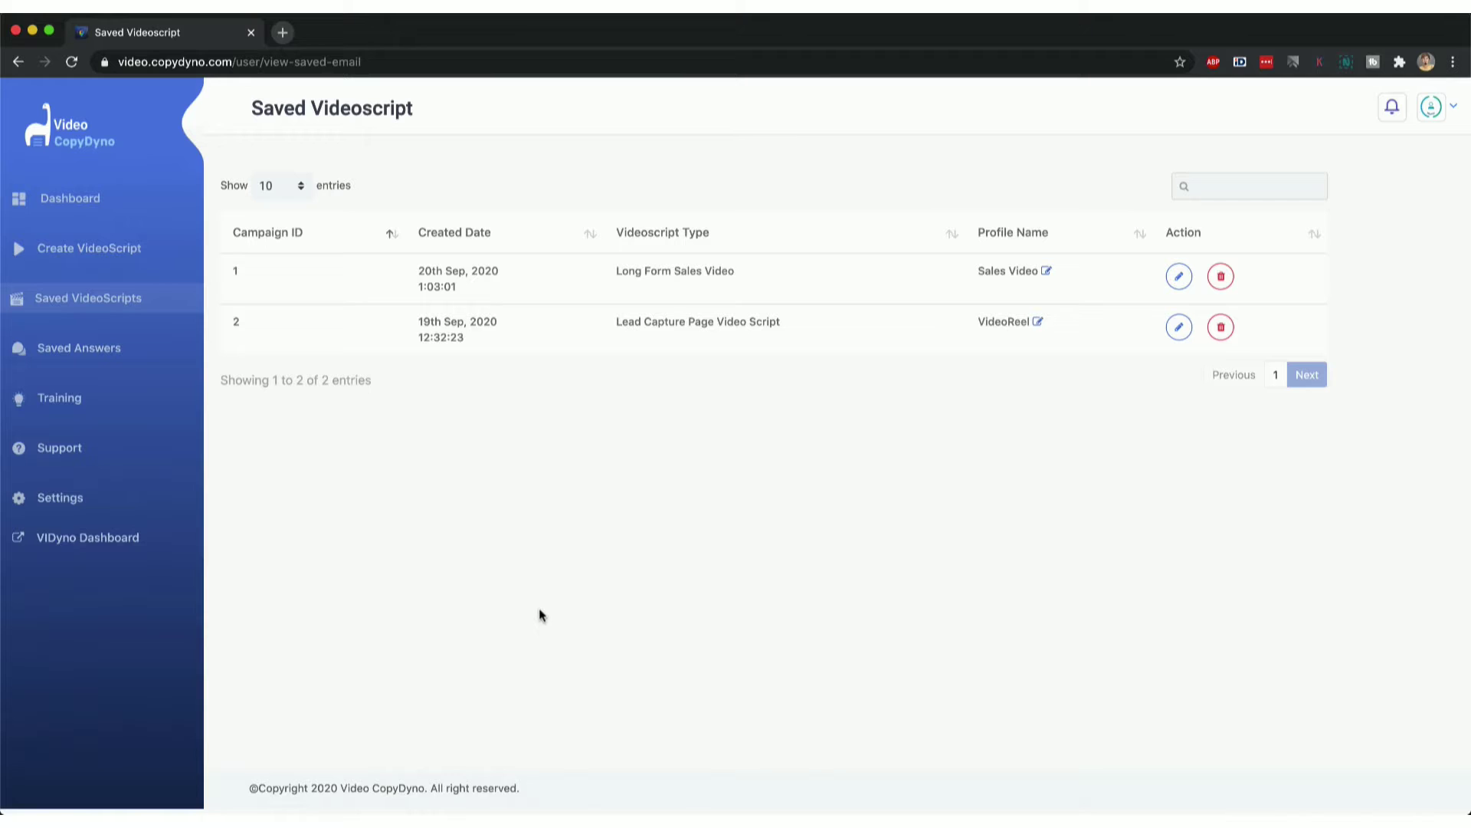
click(1180, 328)
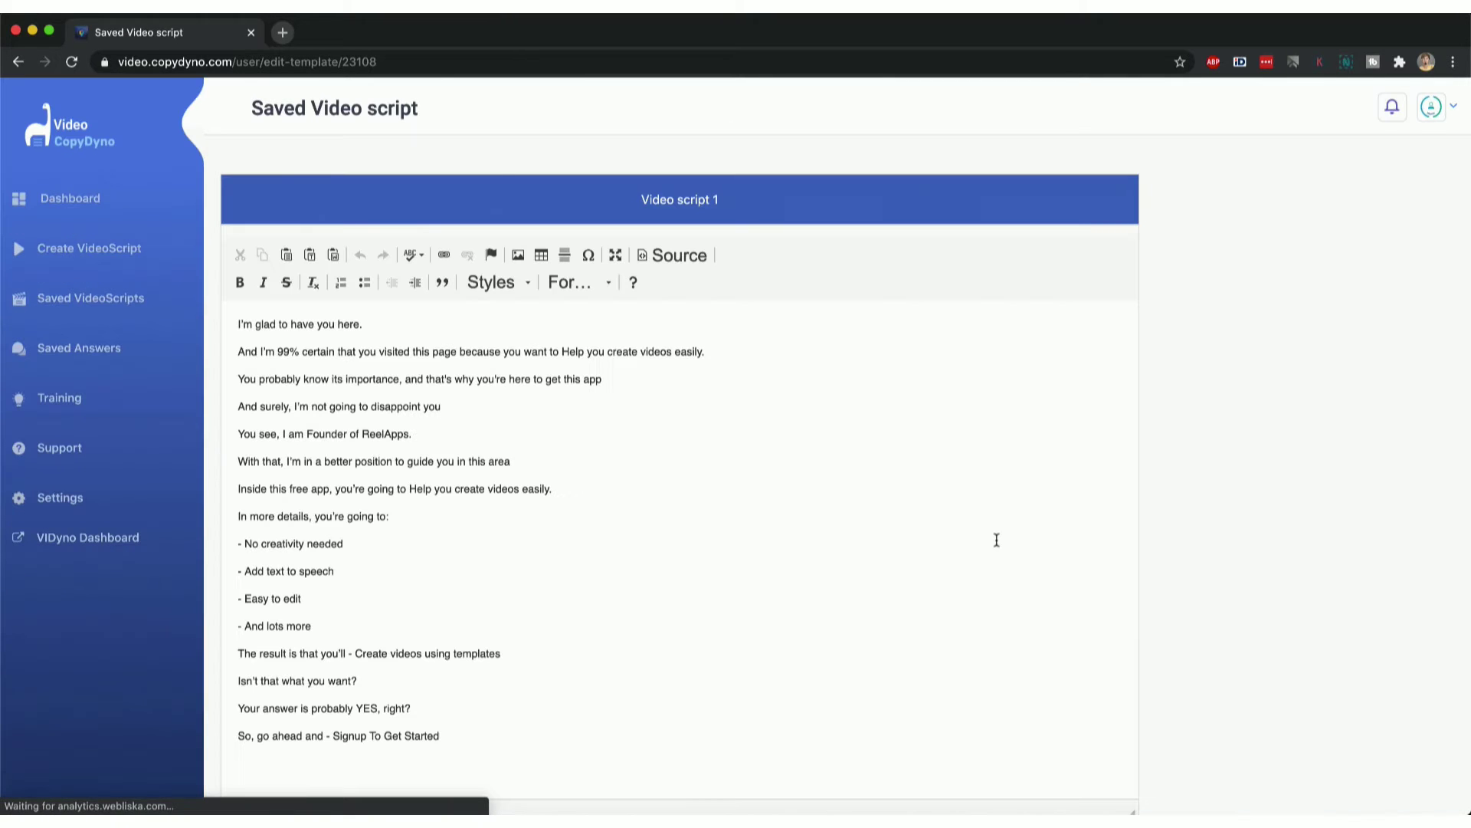
scroll(996, 540, down, 3)
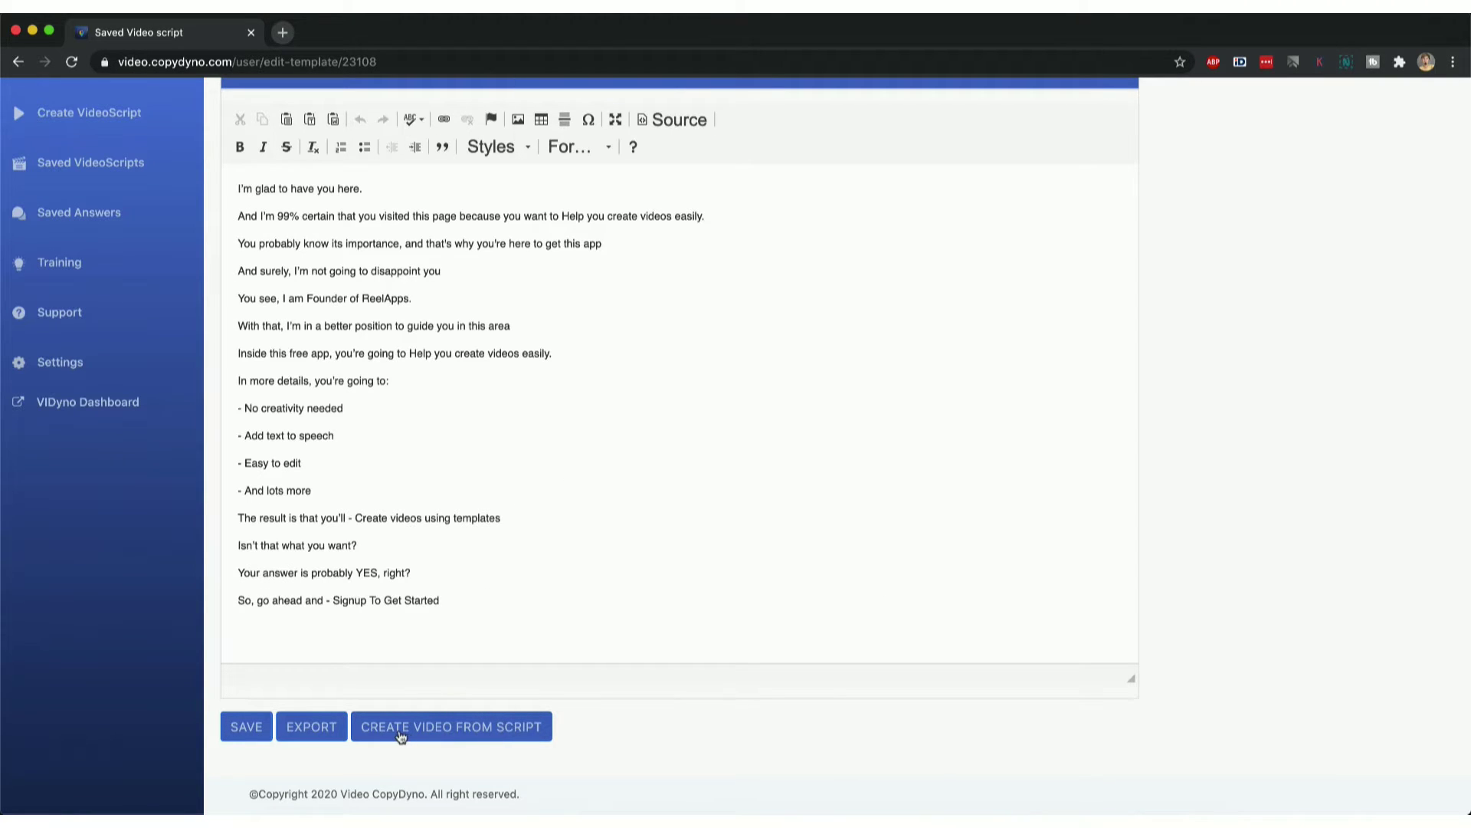
click(481, 728)
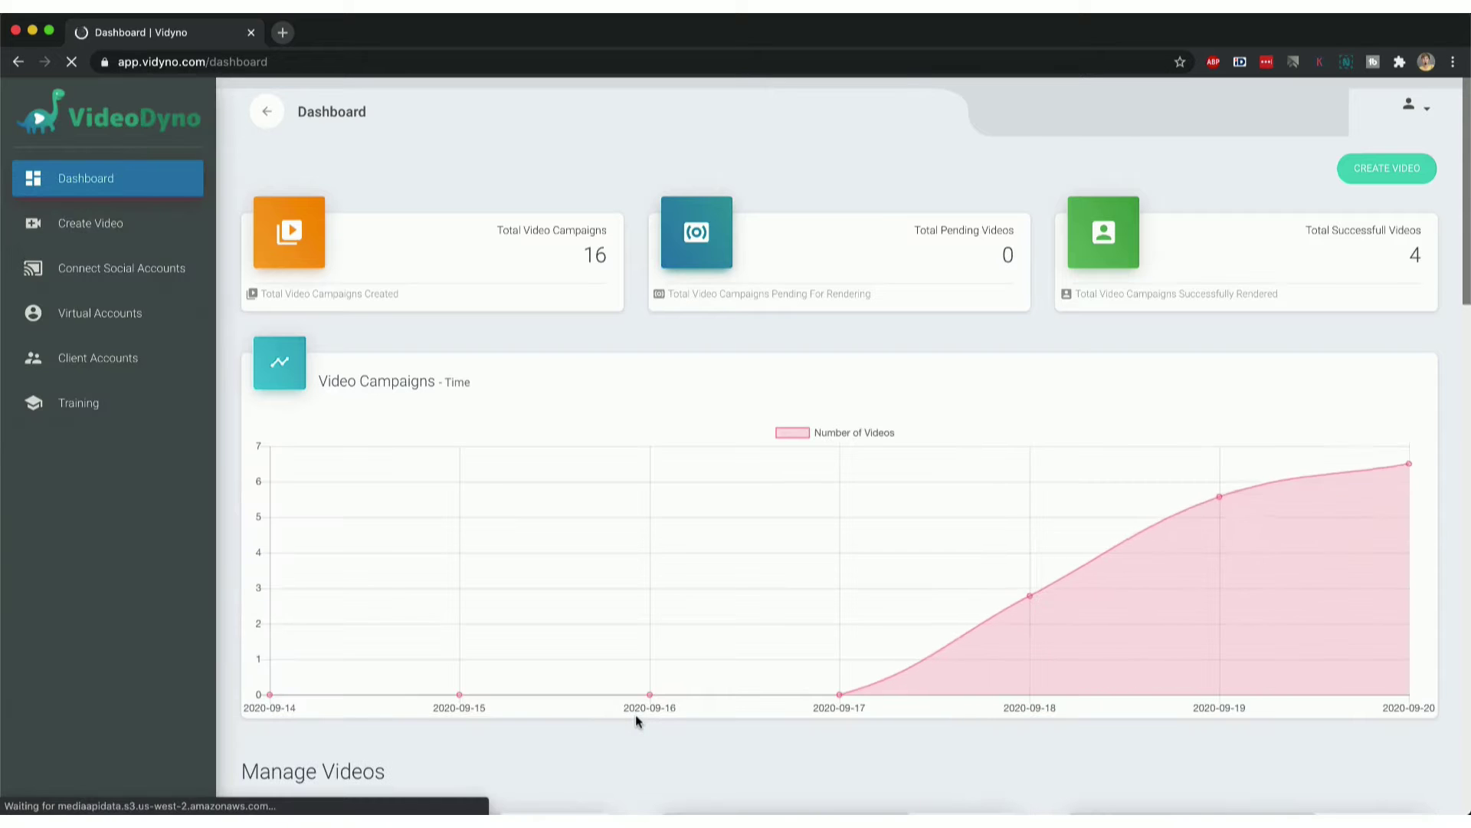
scroll(636, 720, down, 3)
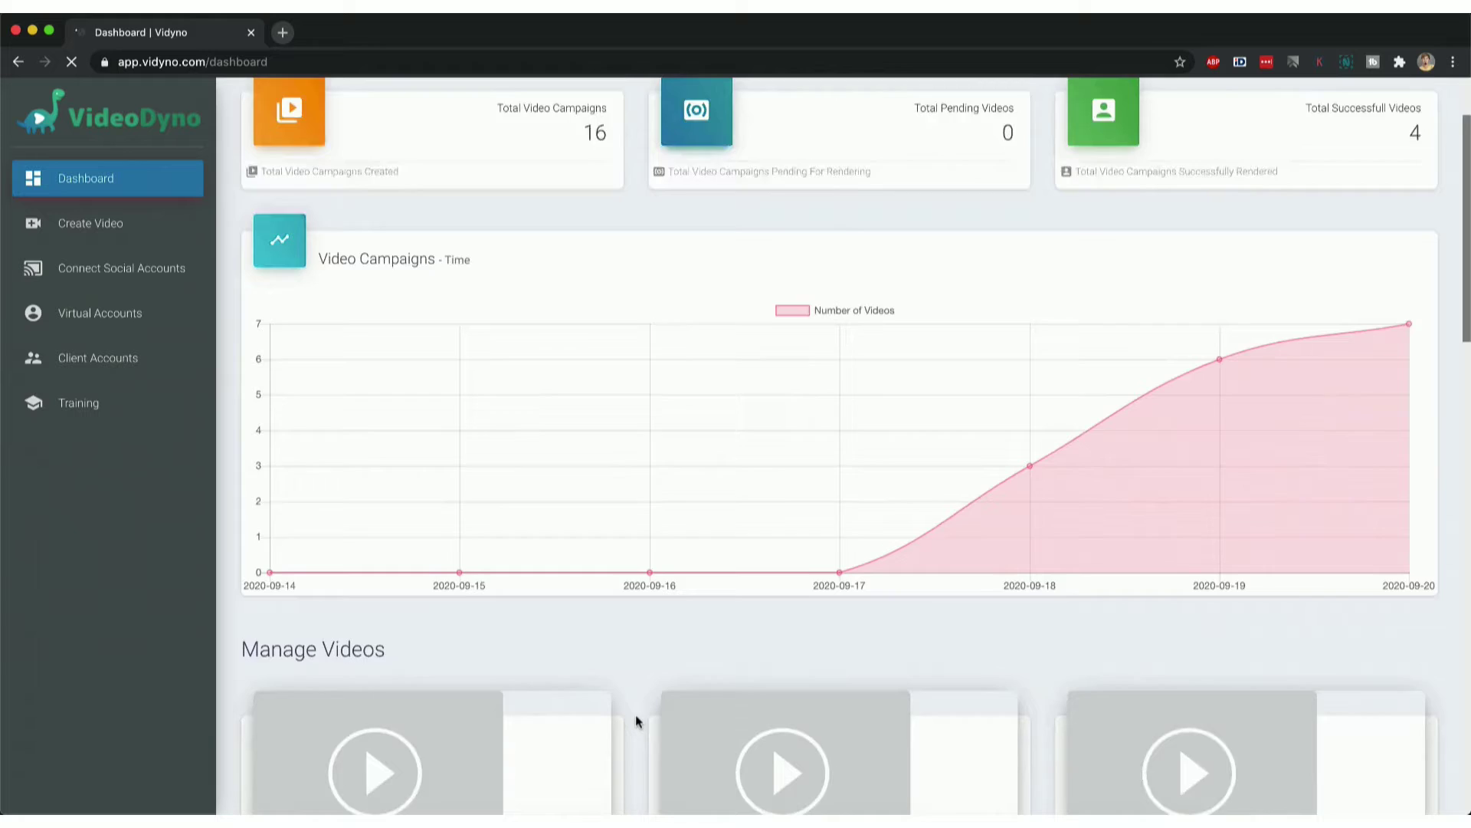
scroll(636, 716, down, 2)
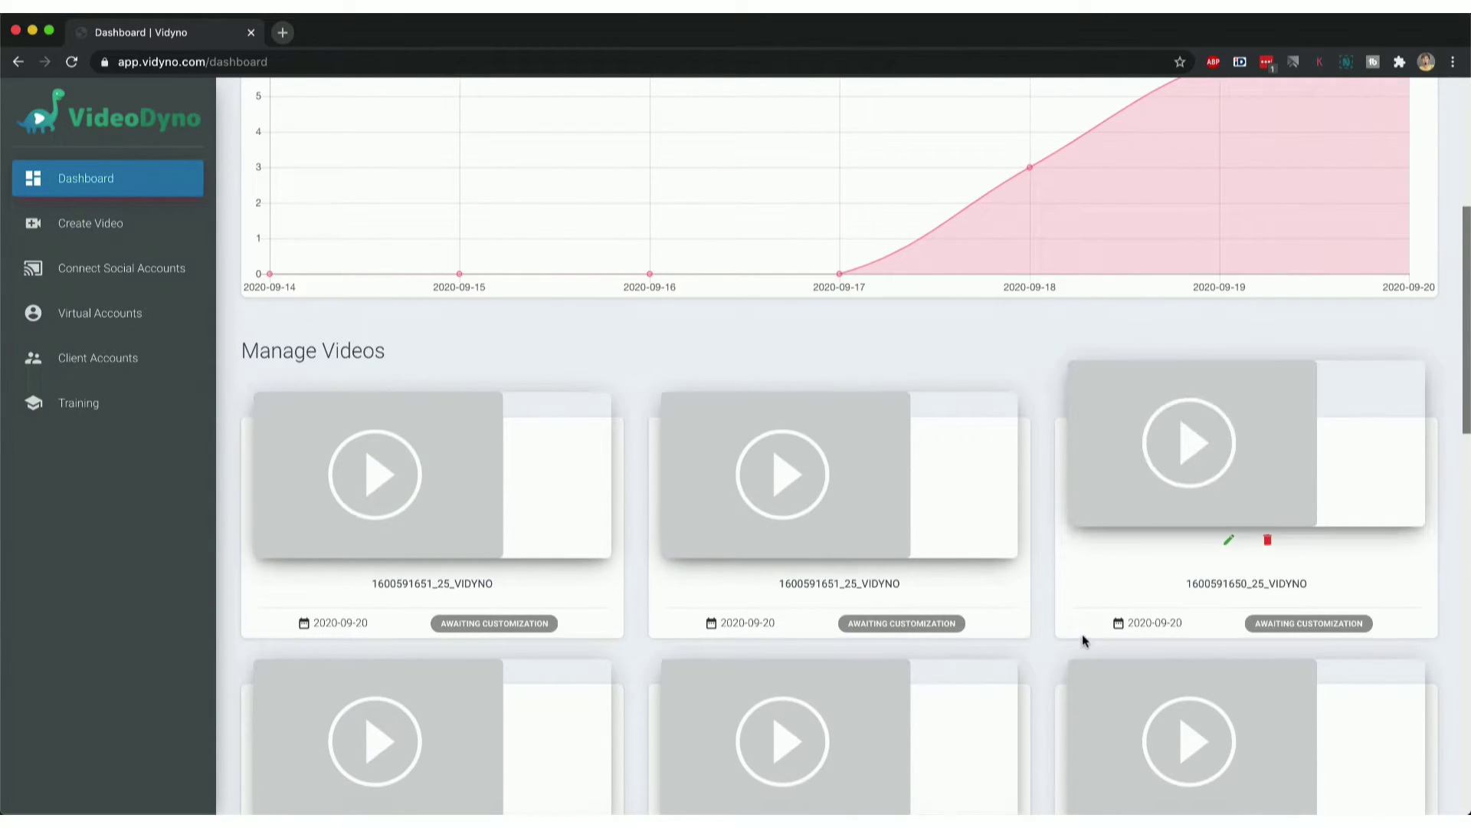
scroll(1082, 636, down, 4)
scroll(1082, 641, up, 1)
scroll(1082, 633, up, 3)
mouse_move(443, 602)
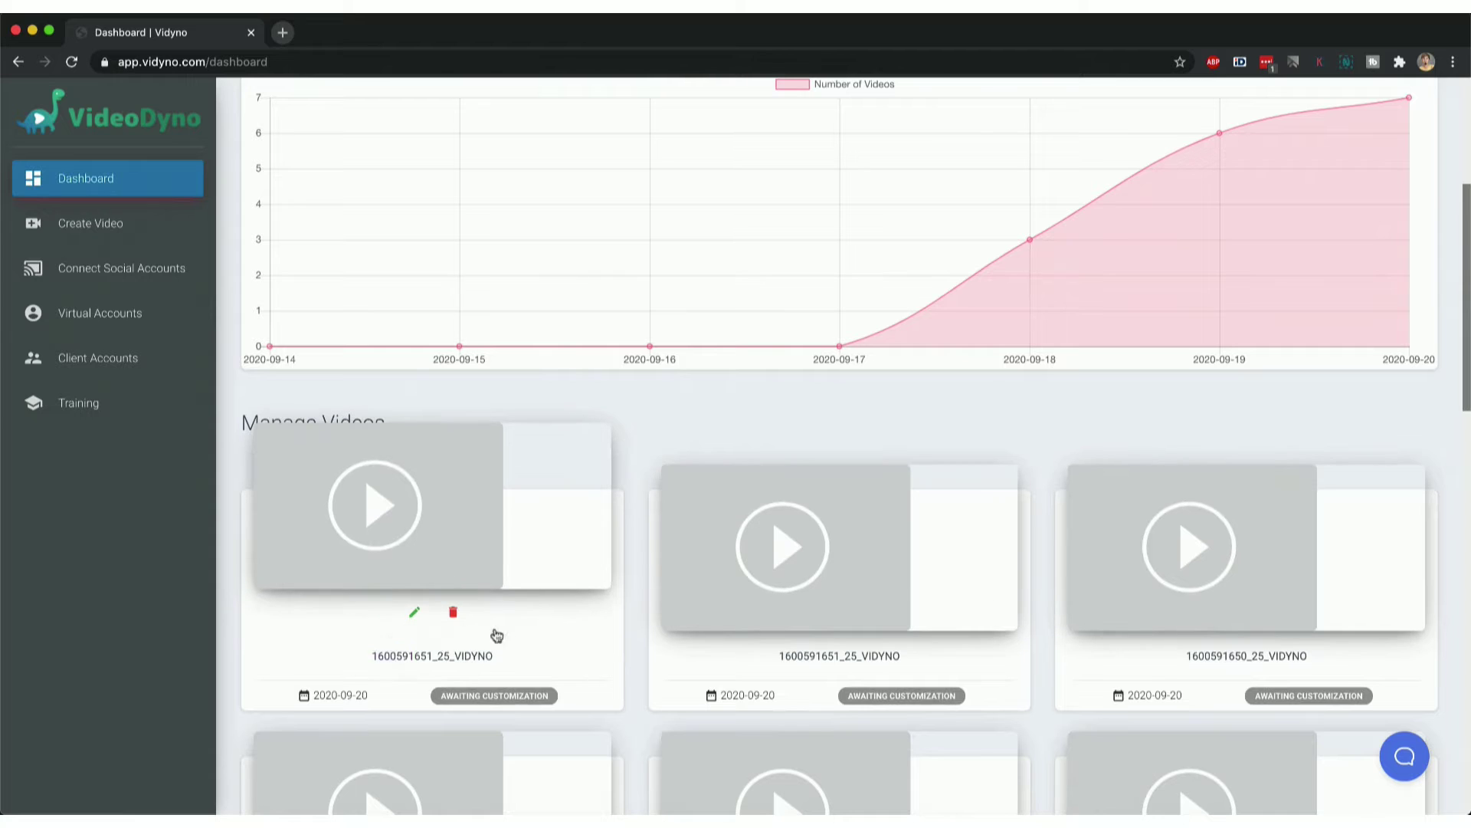
click(416, 614)
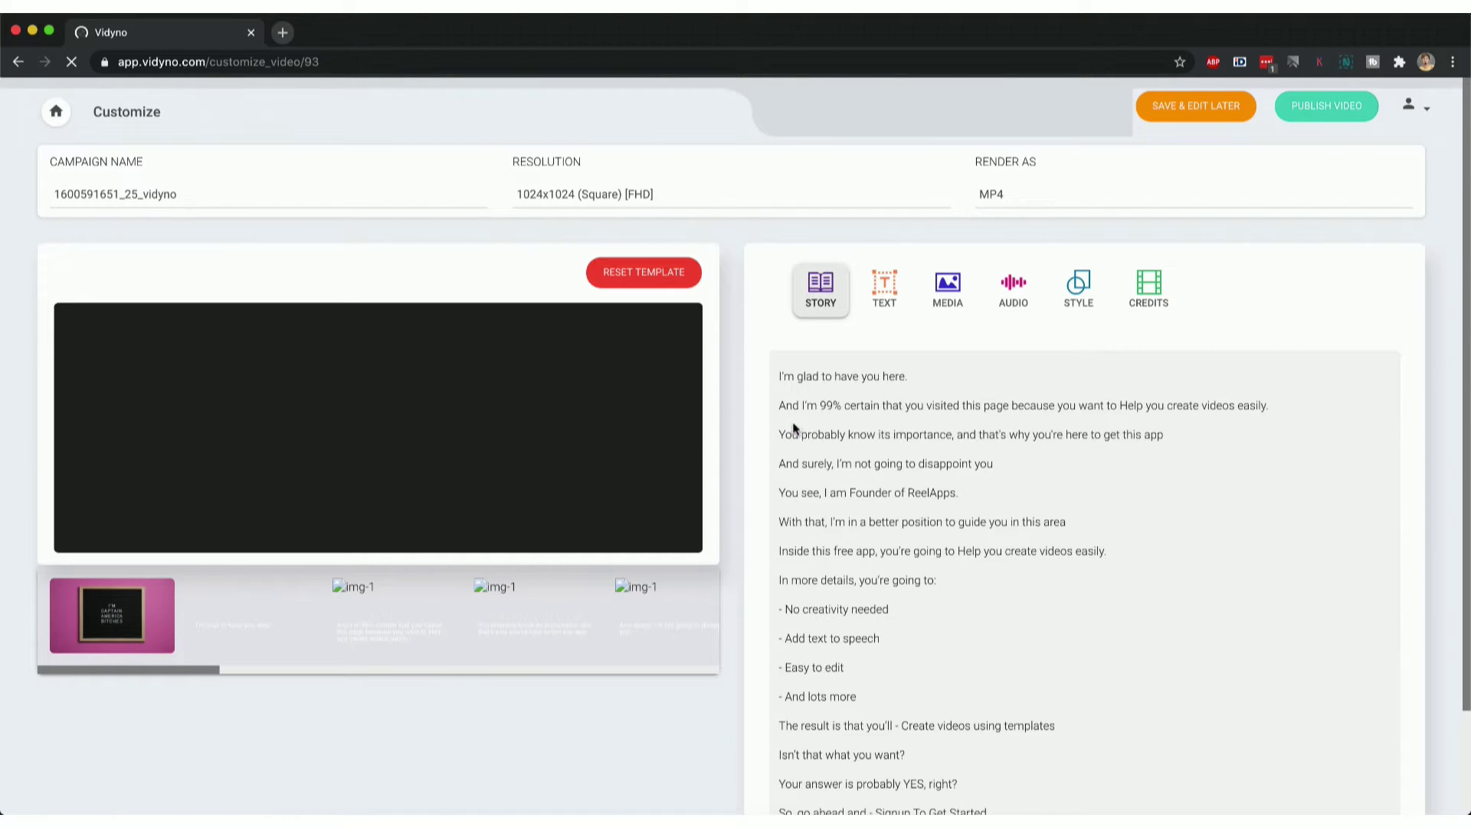
Browse the scene strip's slide thumbnails on the Customize page.
scroll(857, 553, down, 2)
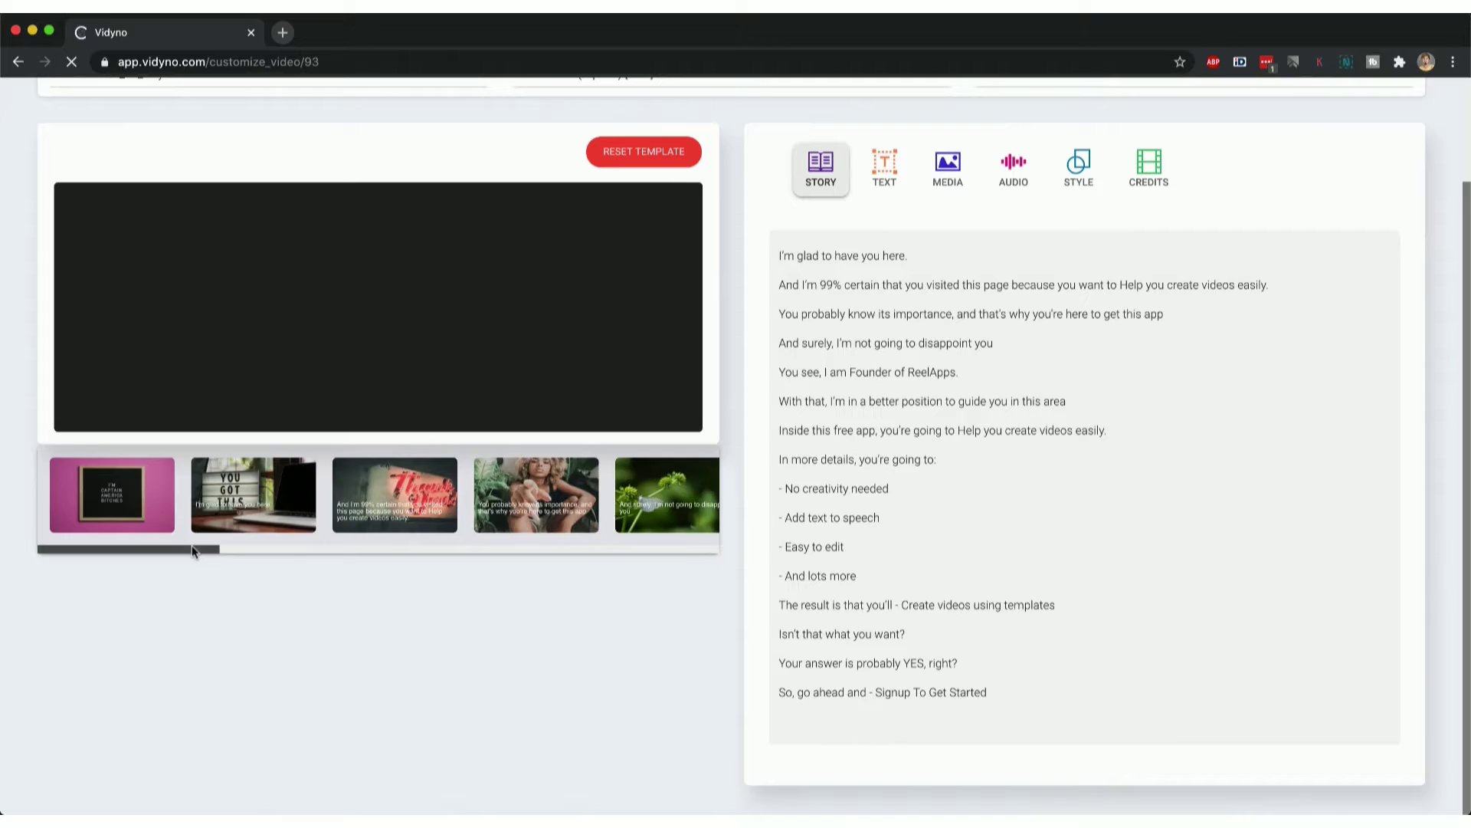
drag(200, 551, 245, 500)
Style the YOU GOT THIS caption: bottom-centre, size 40, text 5656bf, background b3b3db.
click(253, 496)
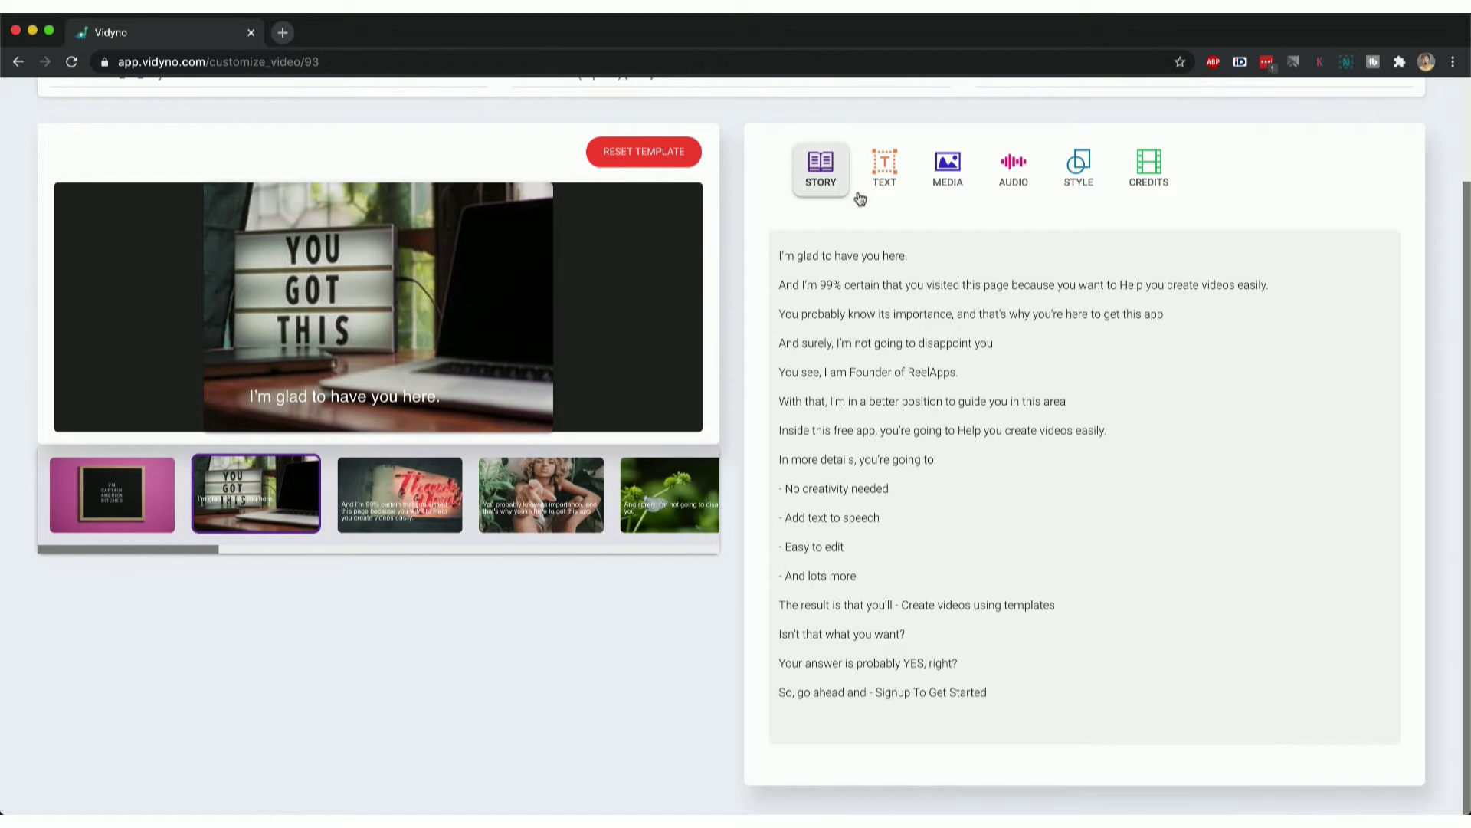
click(882, 172)
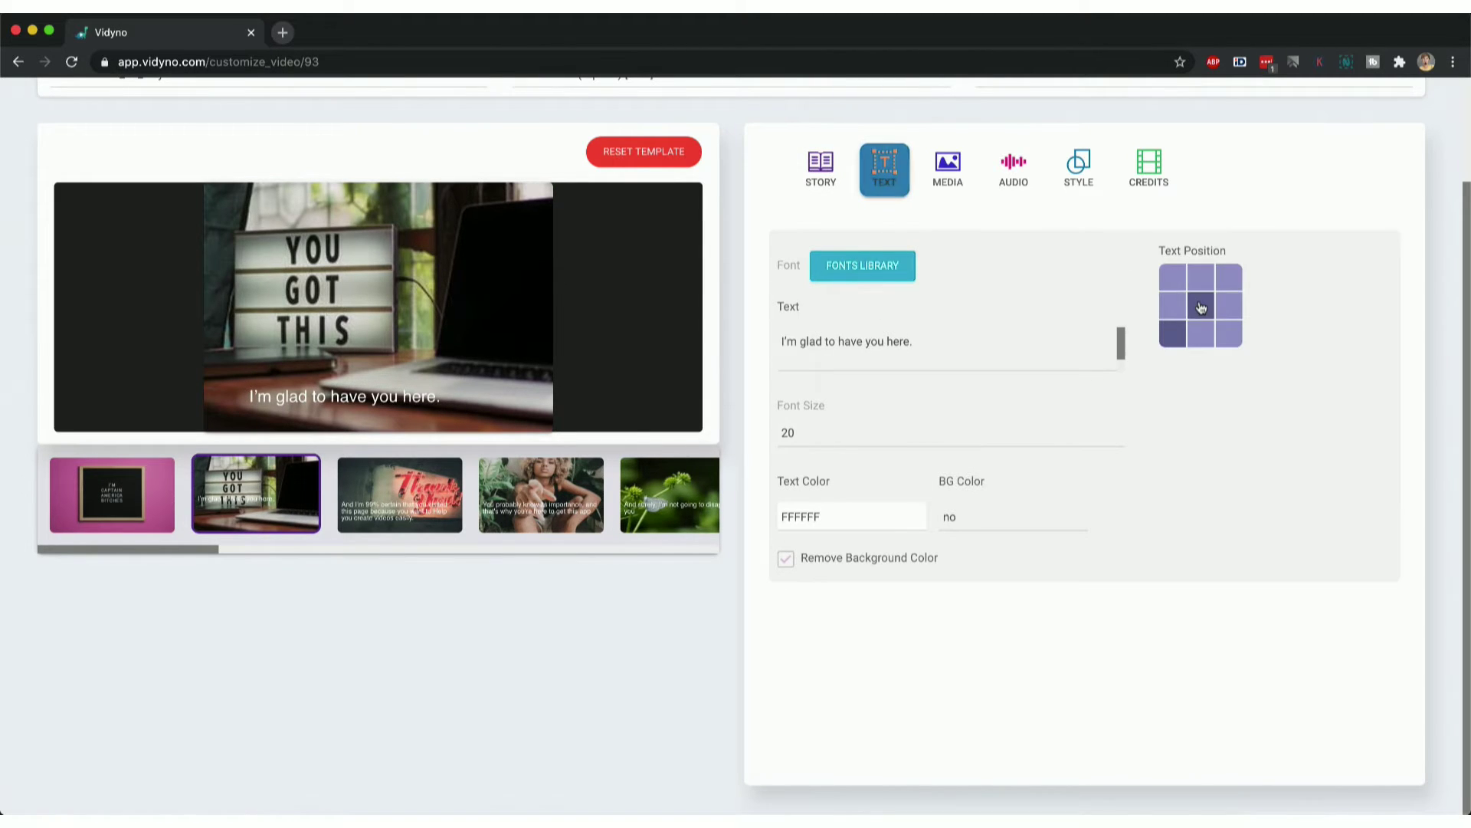
click(1200, 283)
click(1200, 342)
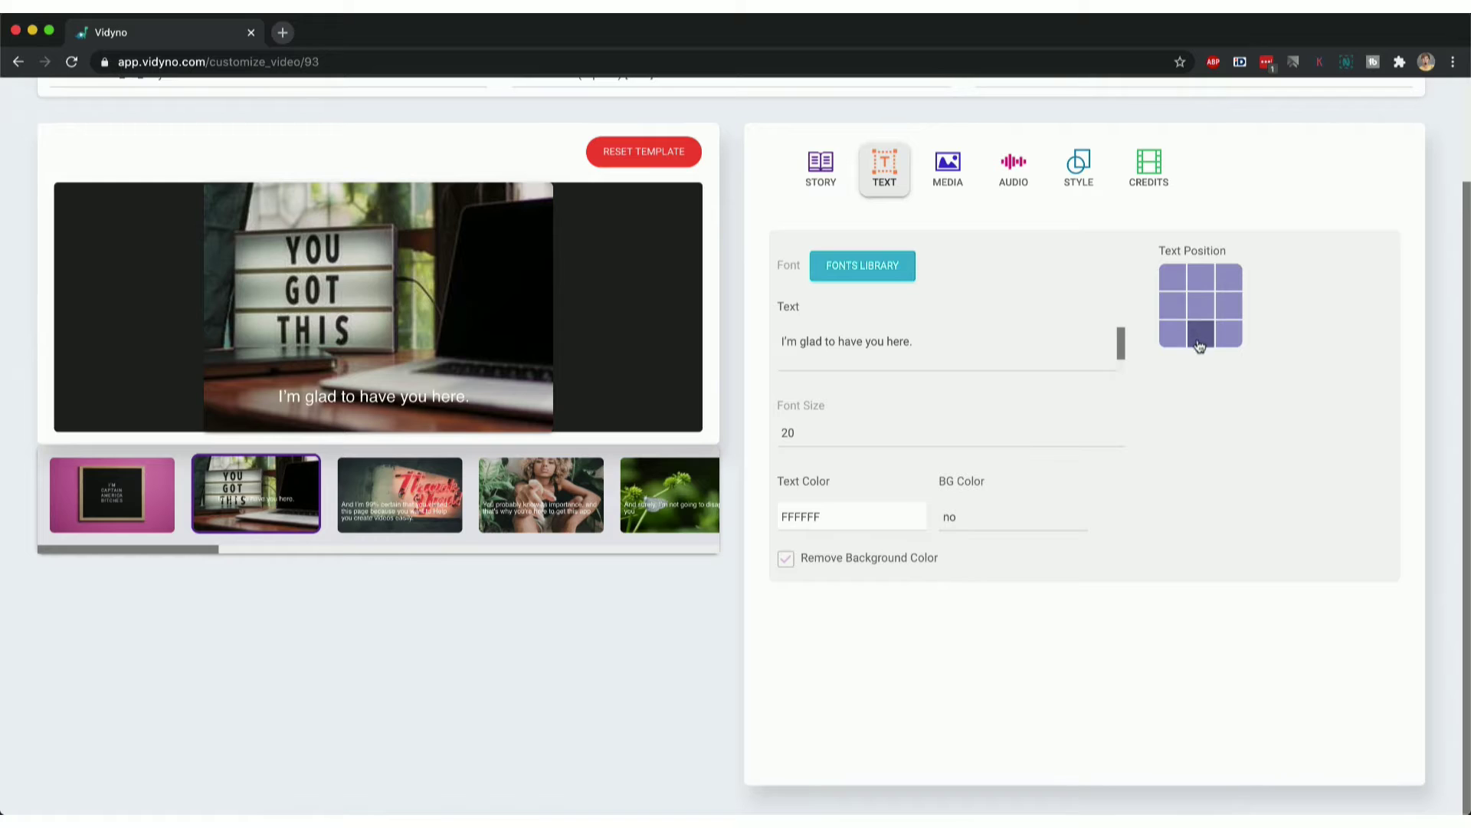
click(828, 434)
key(BackSpace)
key(BackSpace)
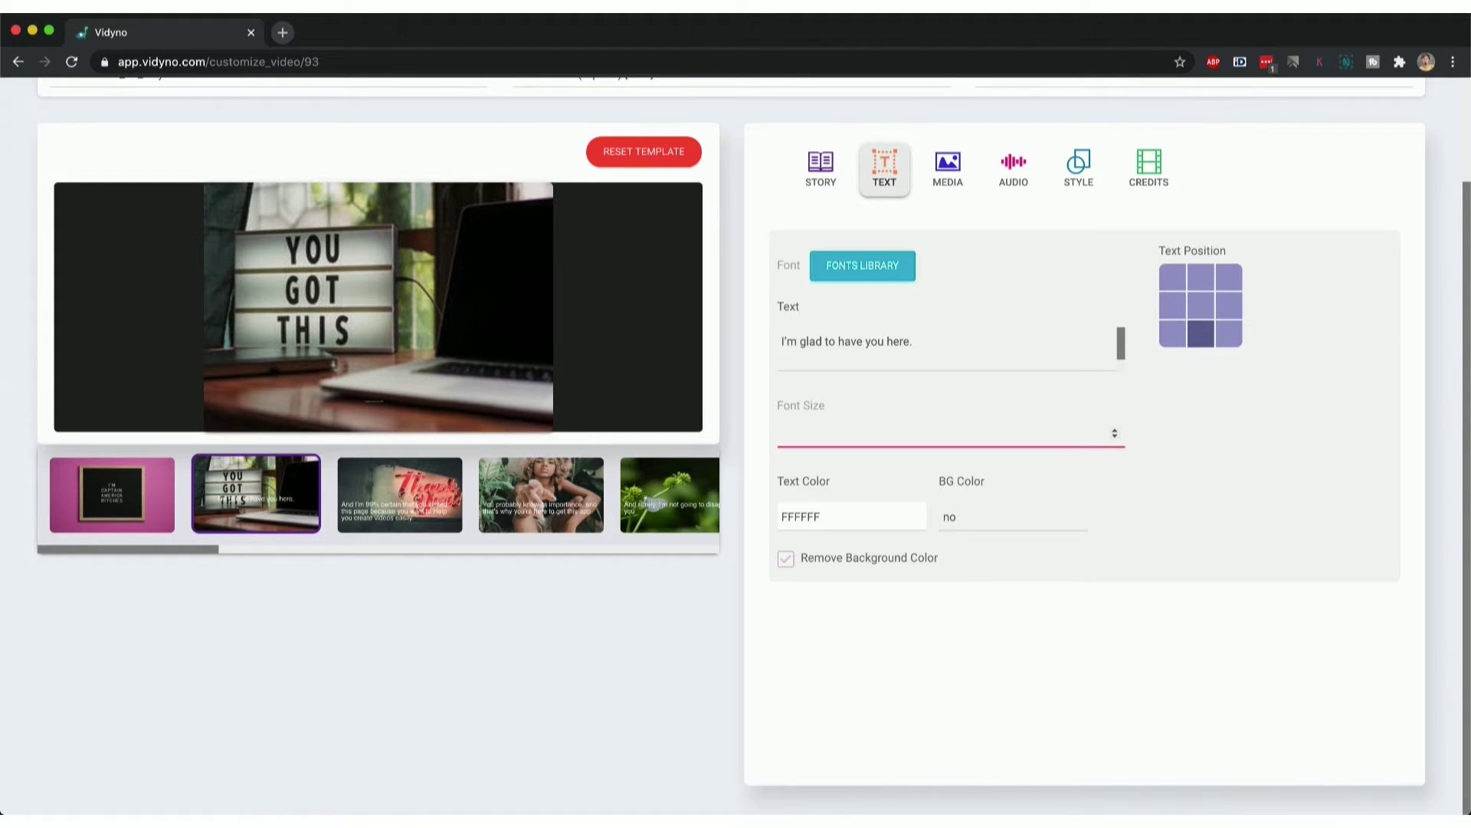
click(871, 515)
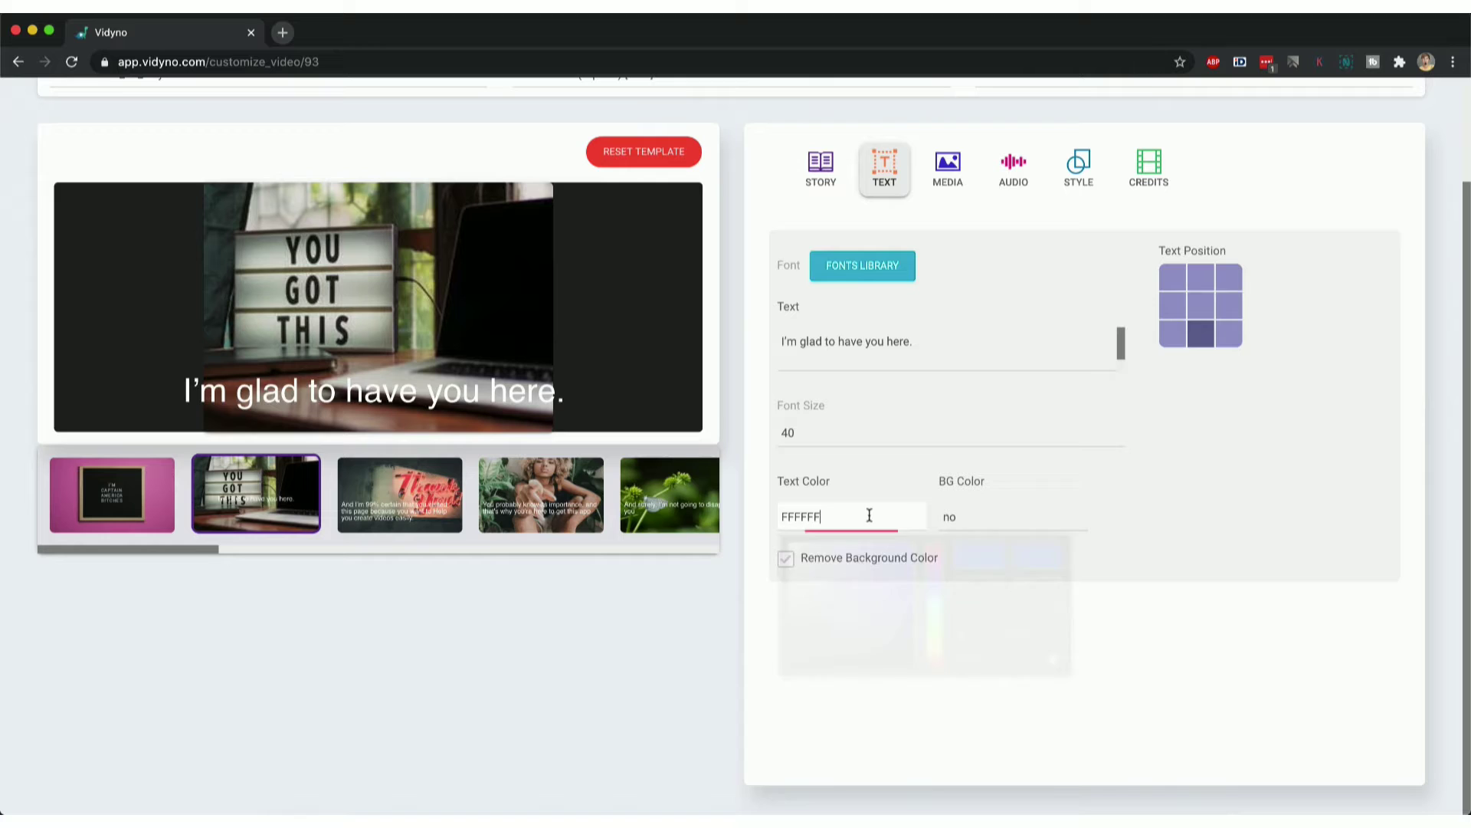
click(858, 573)
click(969, 521)
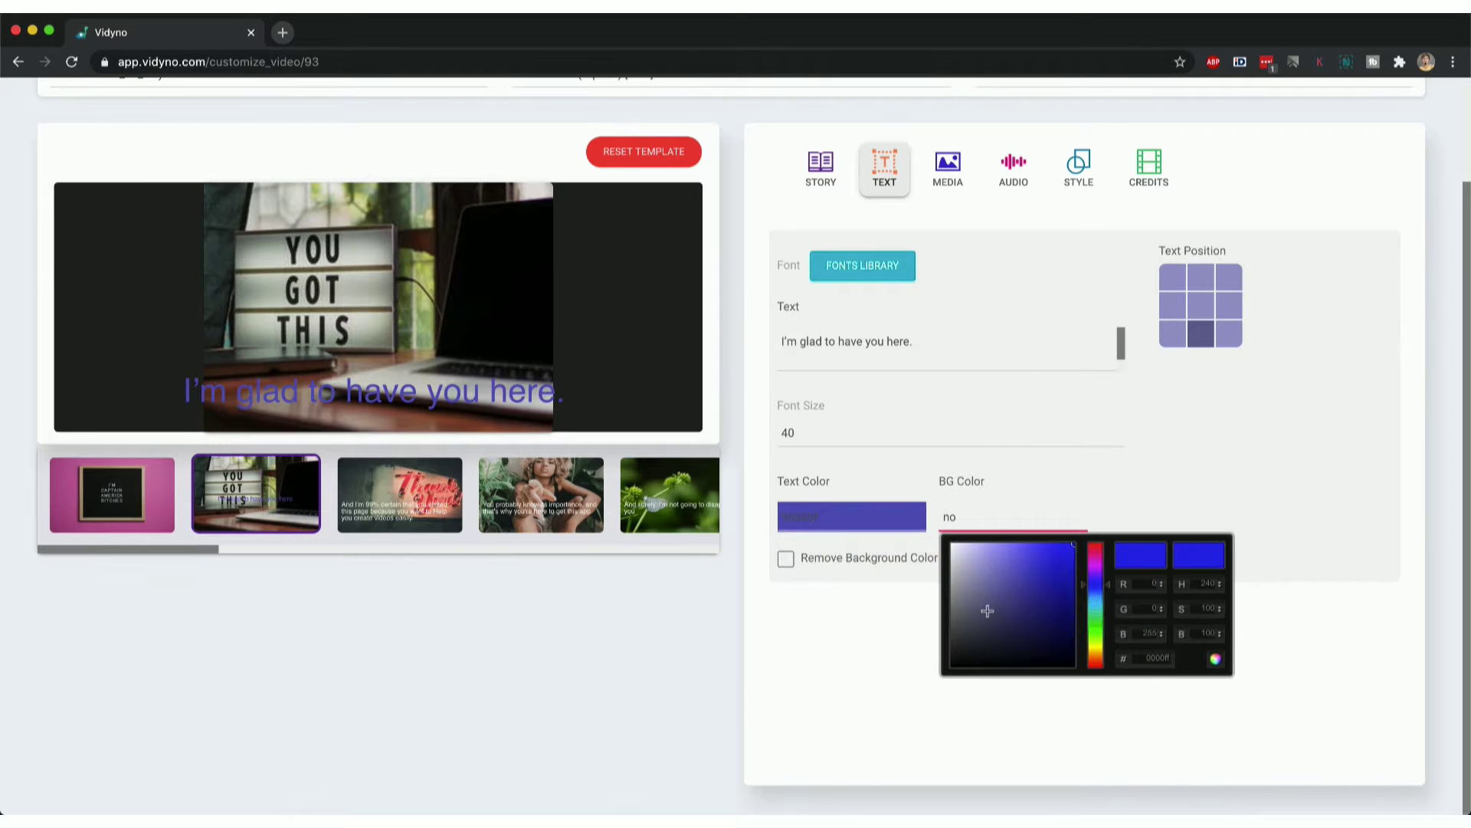
drag(1066, 547, 974, 559)
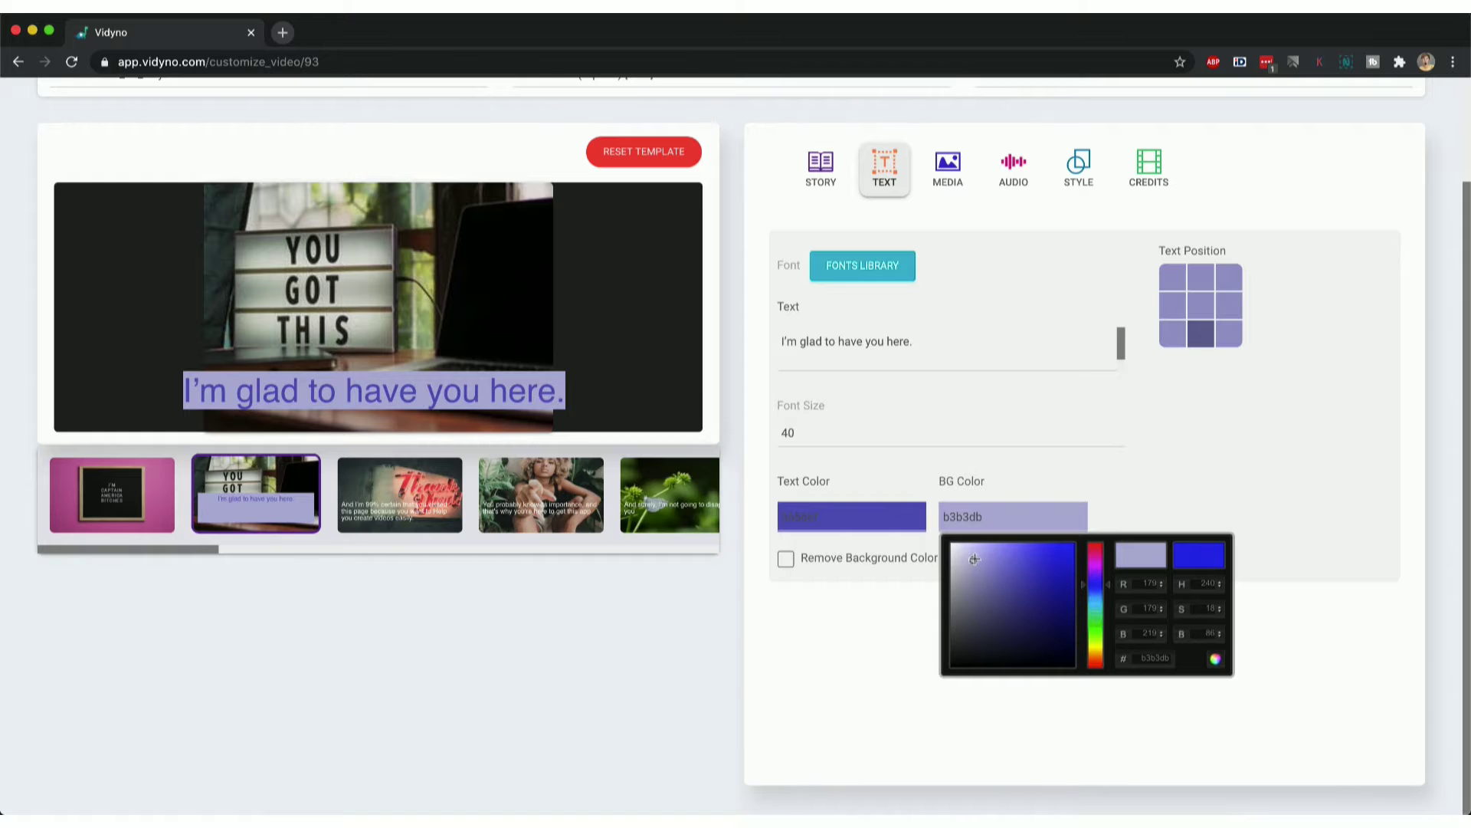
Look through the slide's stock video and uploads media, then show the Audio uploads view.
click(948, 169)
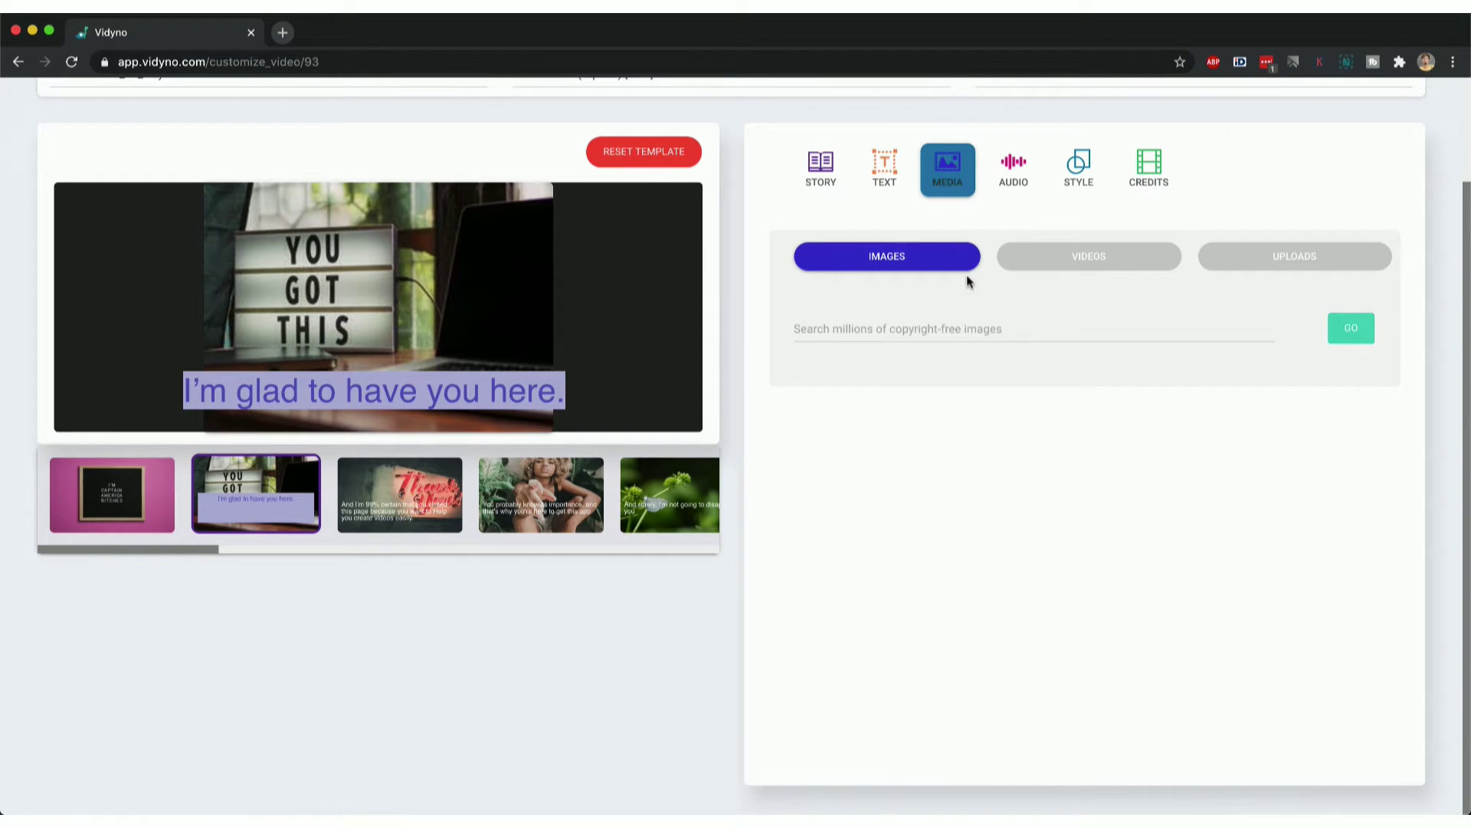
click(1076, 256)
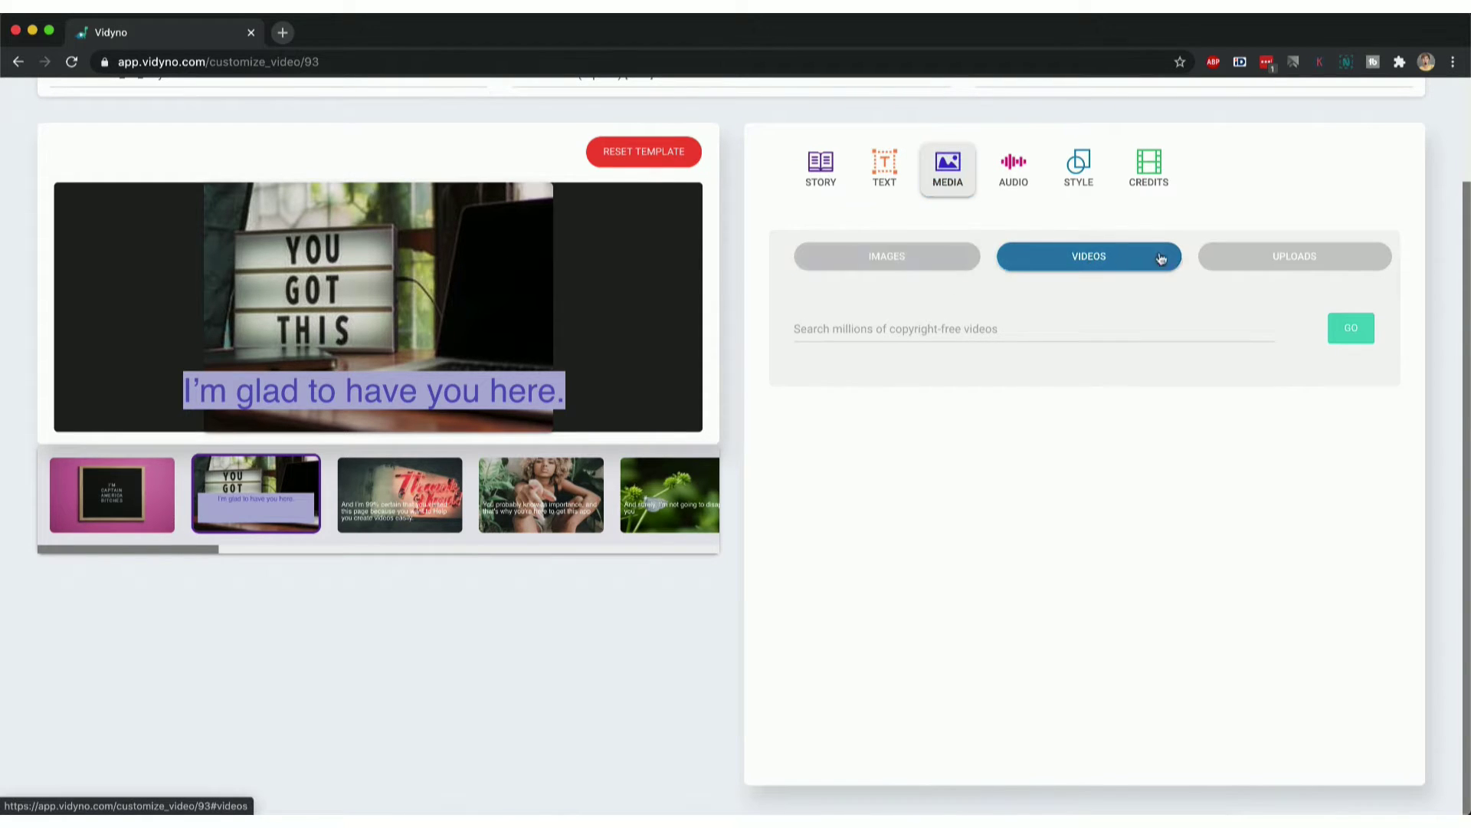
click(1313, 257)
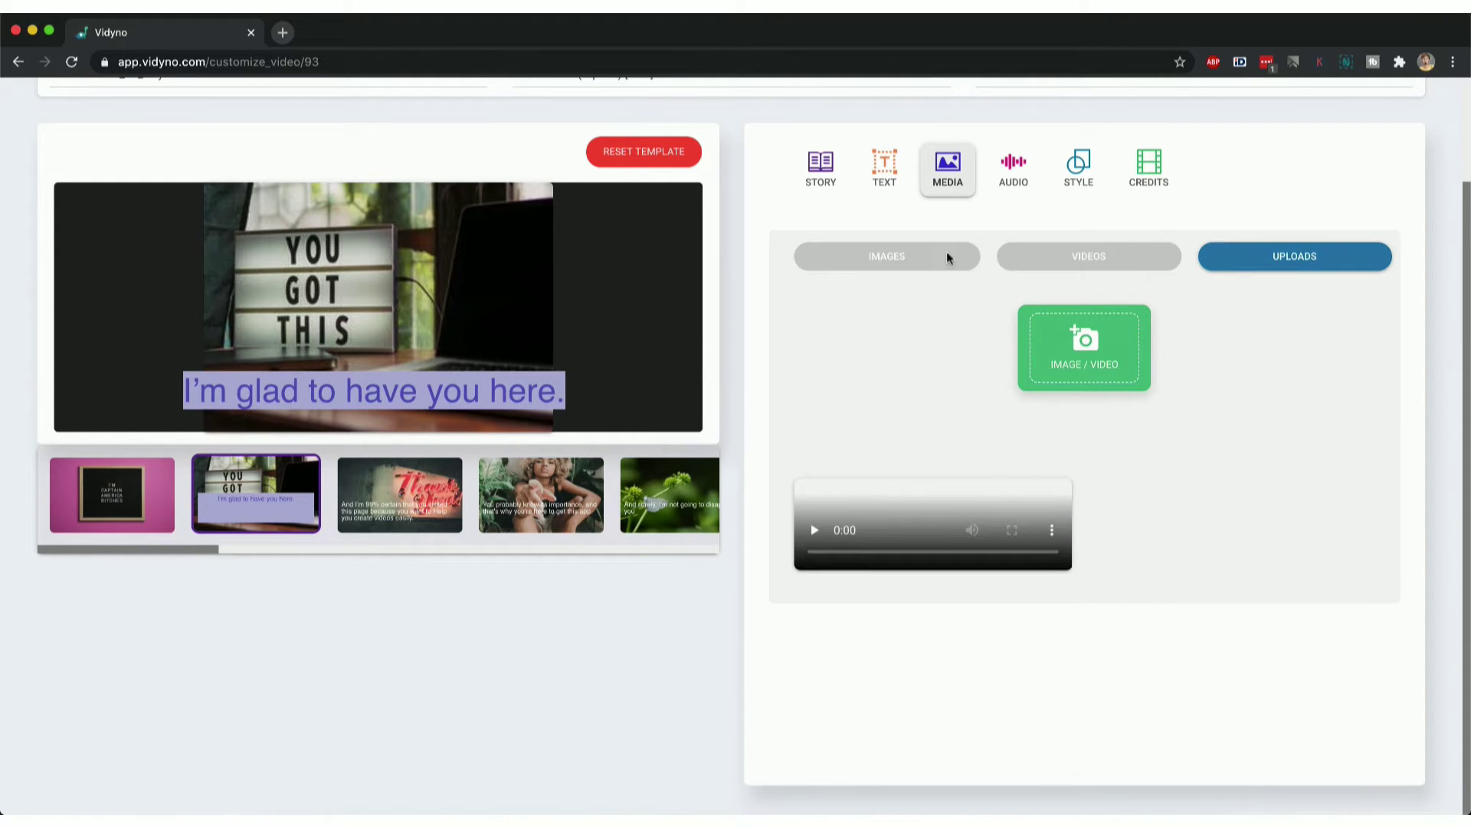
click(1013, 167)
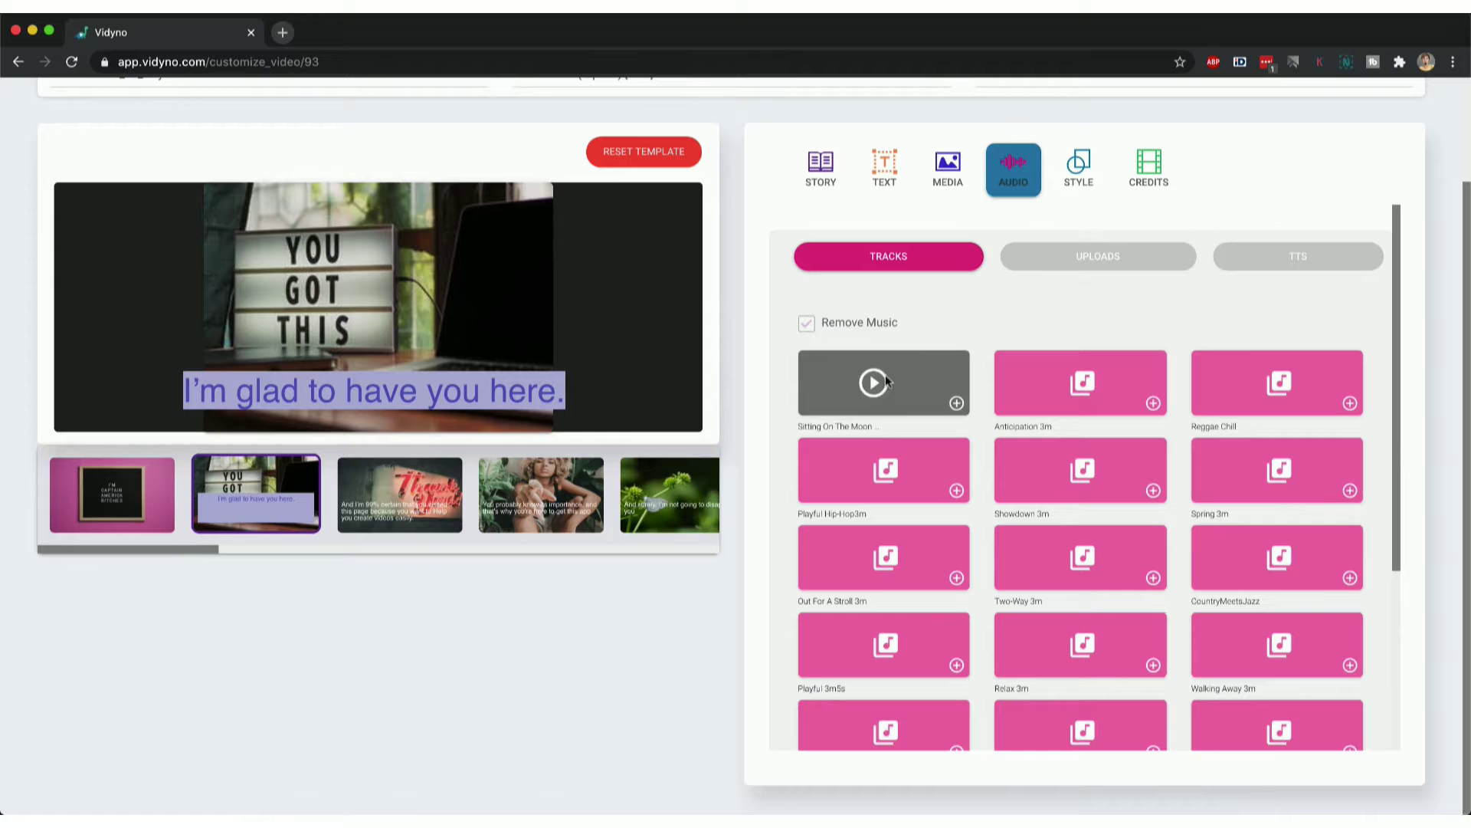
click(1059, 259)
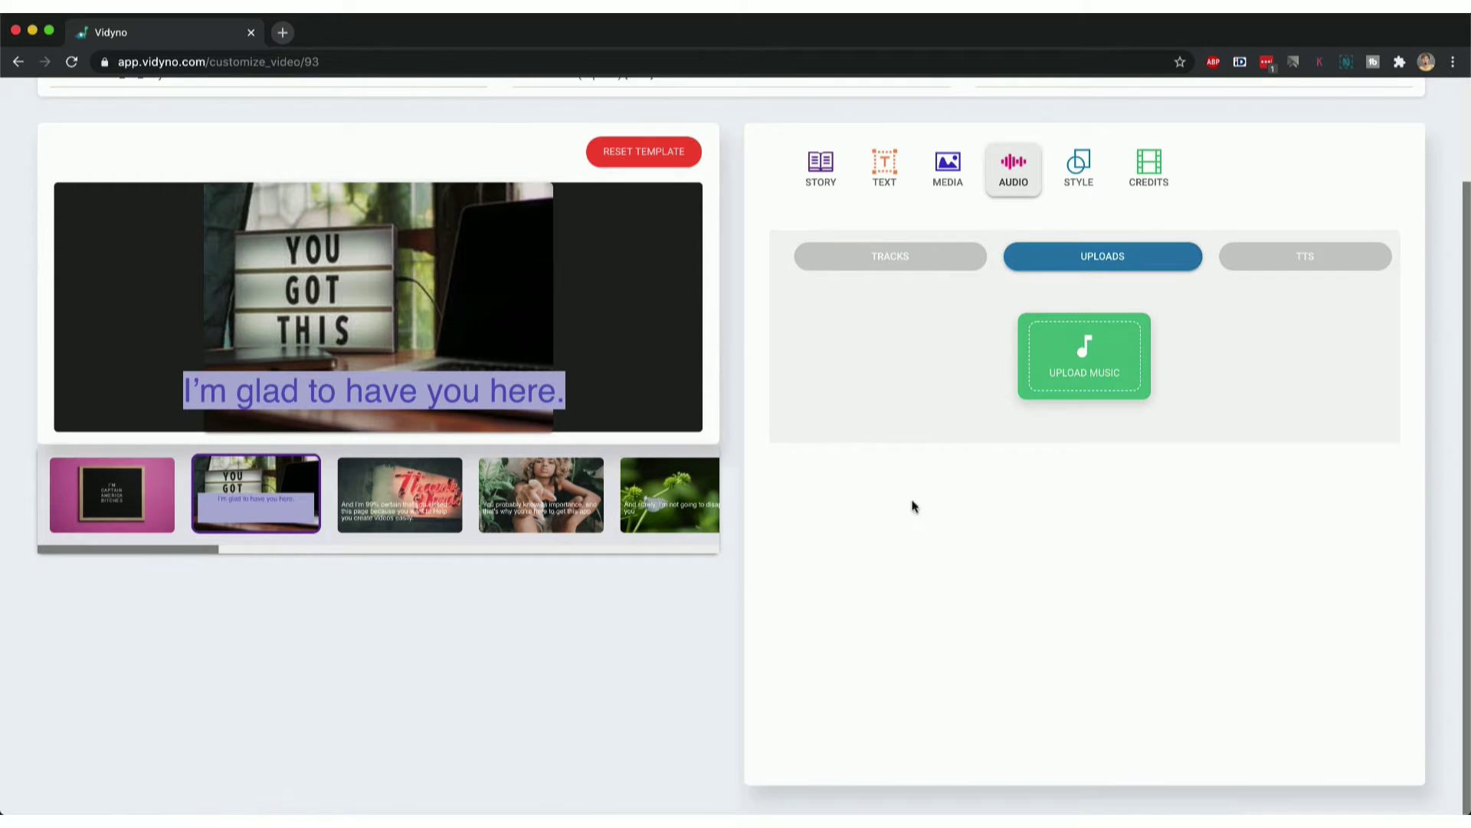
Keep the text-to-speech voiceover at English (US) with the Joey voice, then show Style settings.
mouse_move(251, 484)
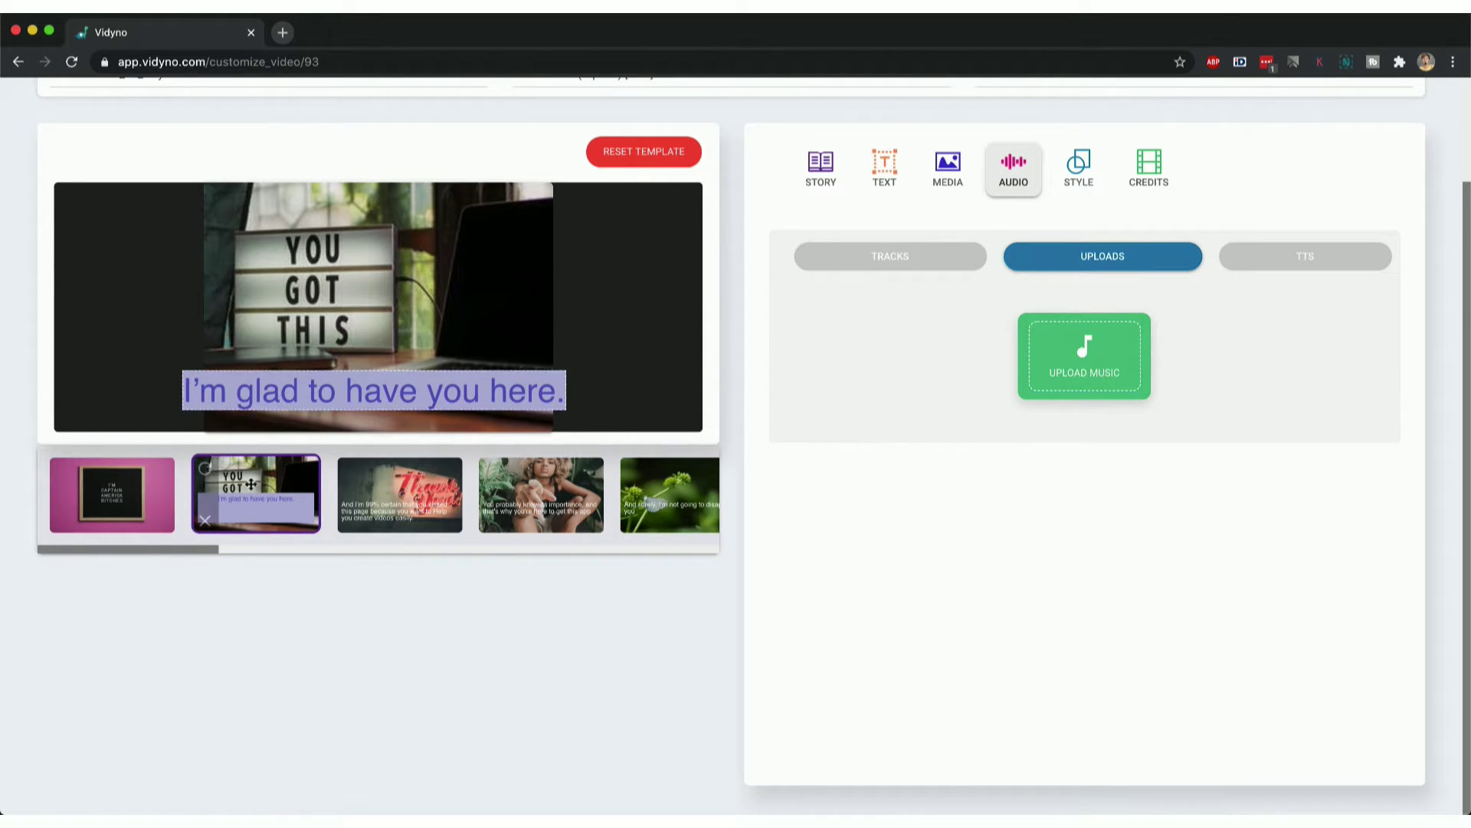
click(1271, 261)
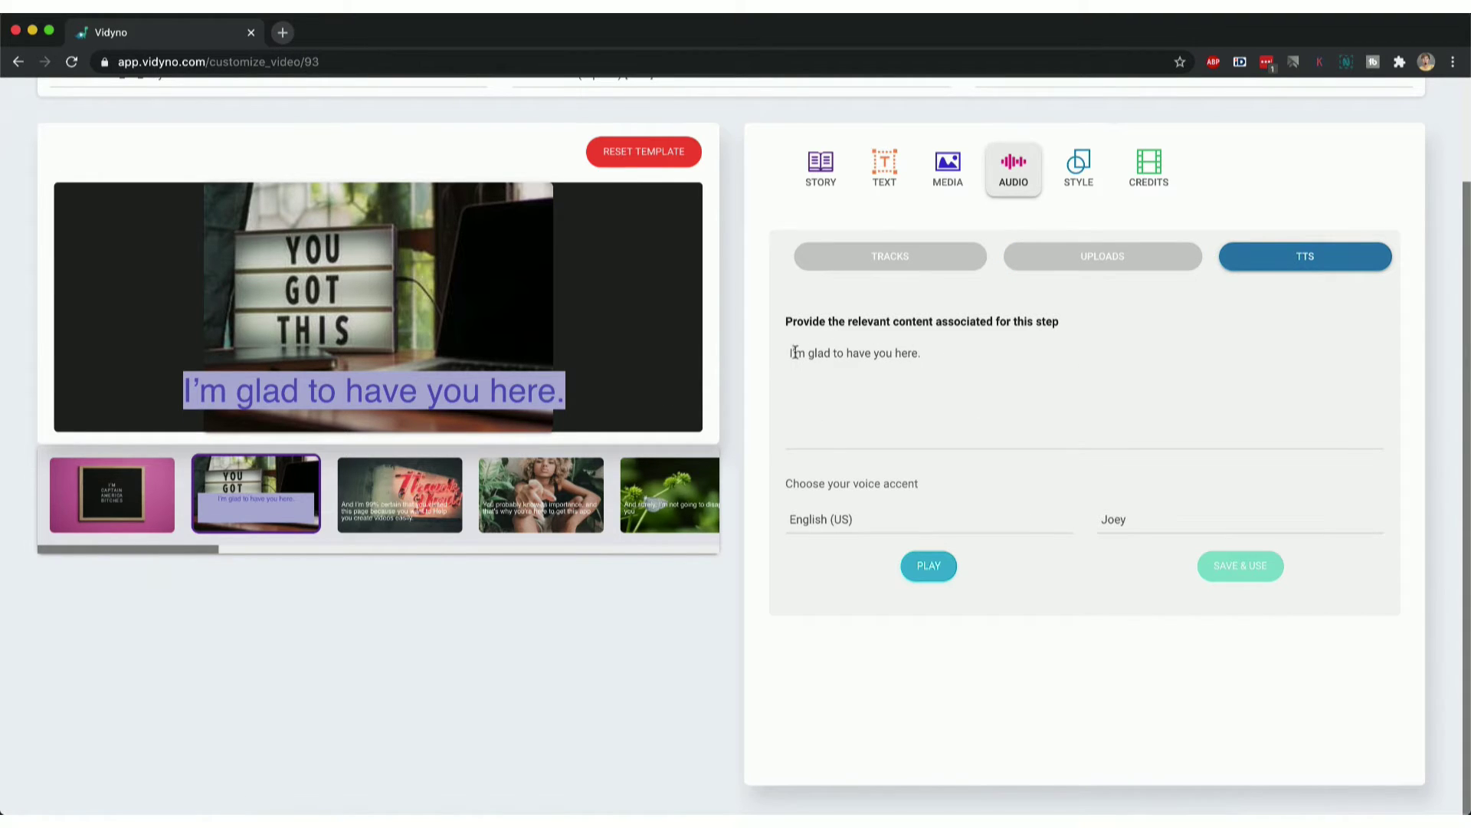
click(837, 526)
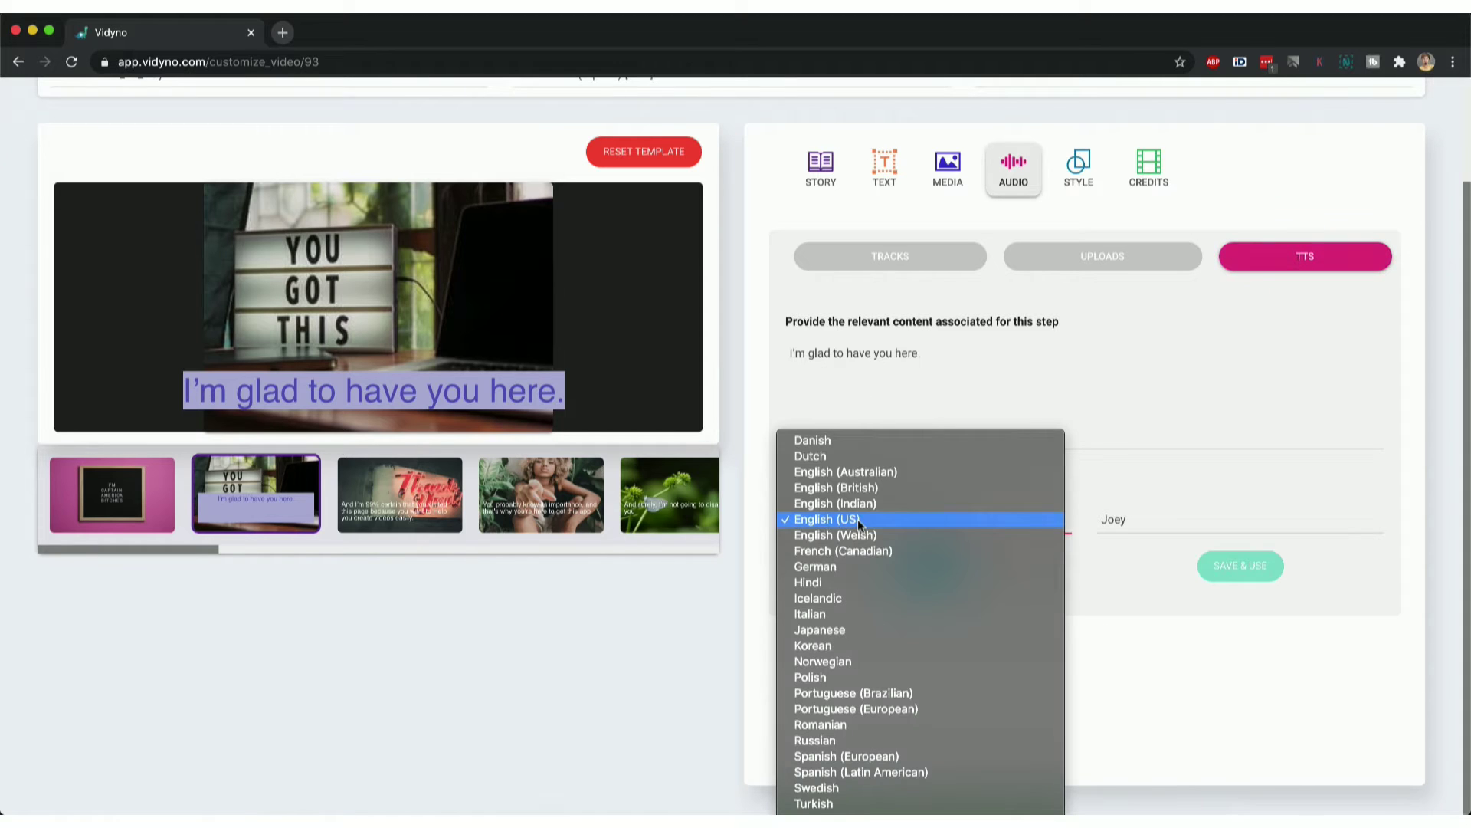
click(1133, 680)
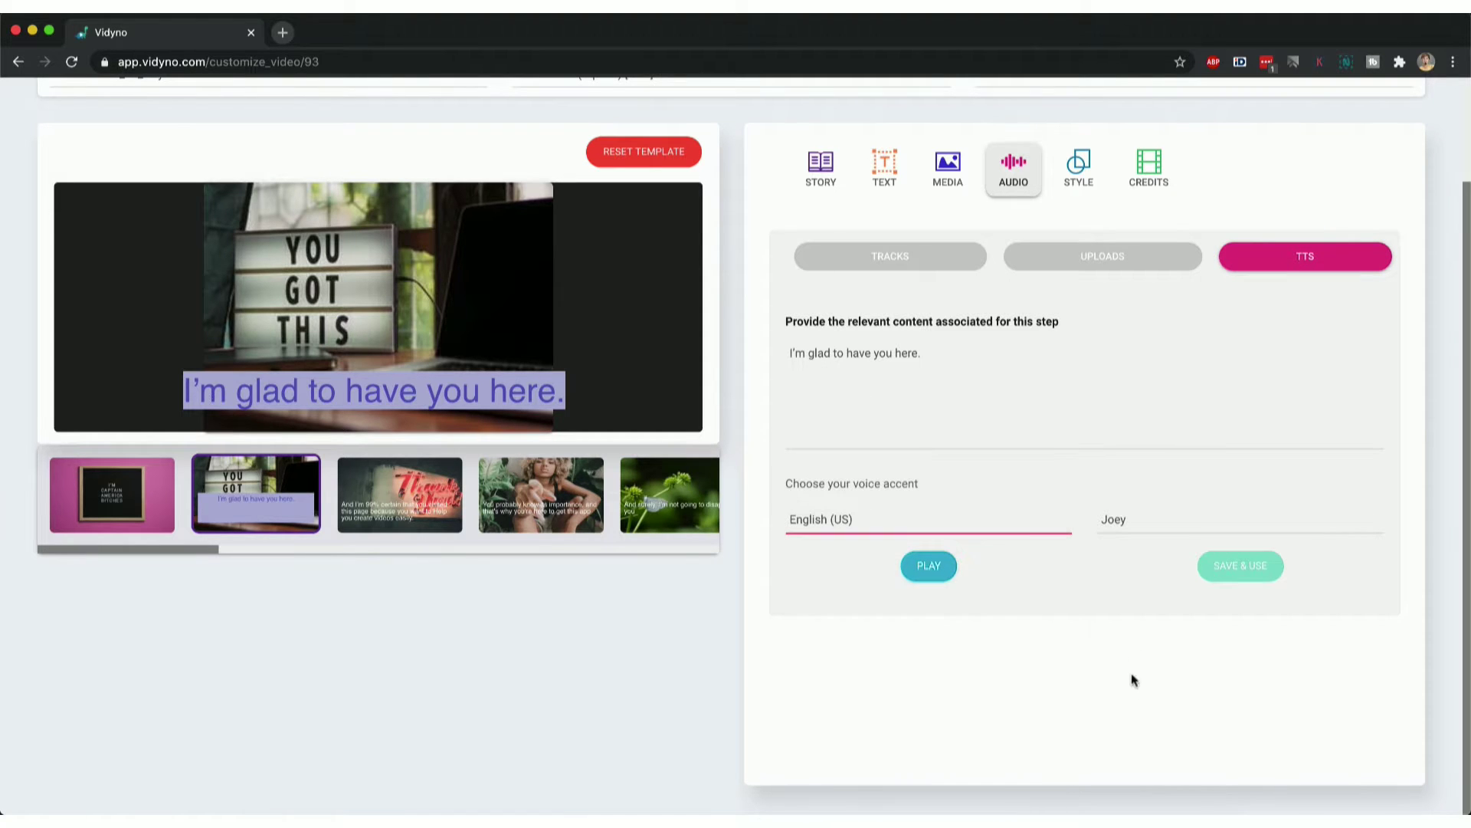
click(1156, 518)
click(1064, 619)
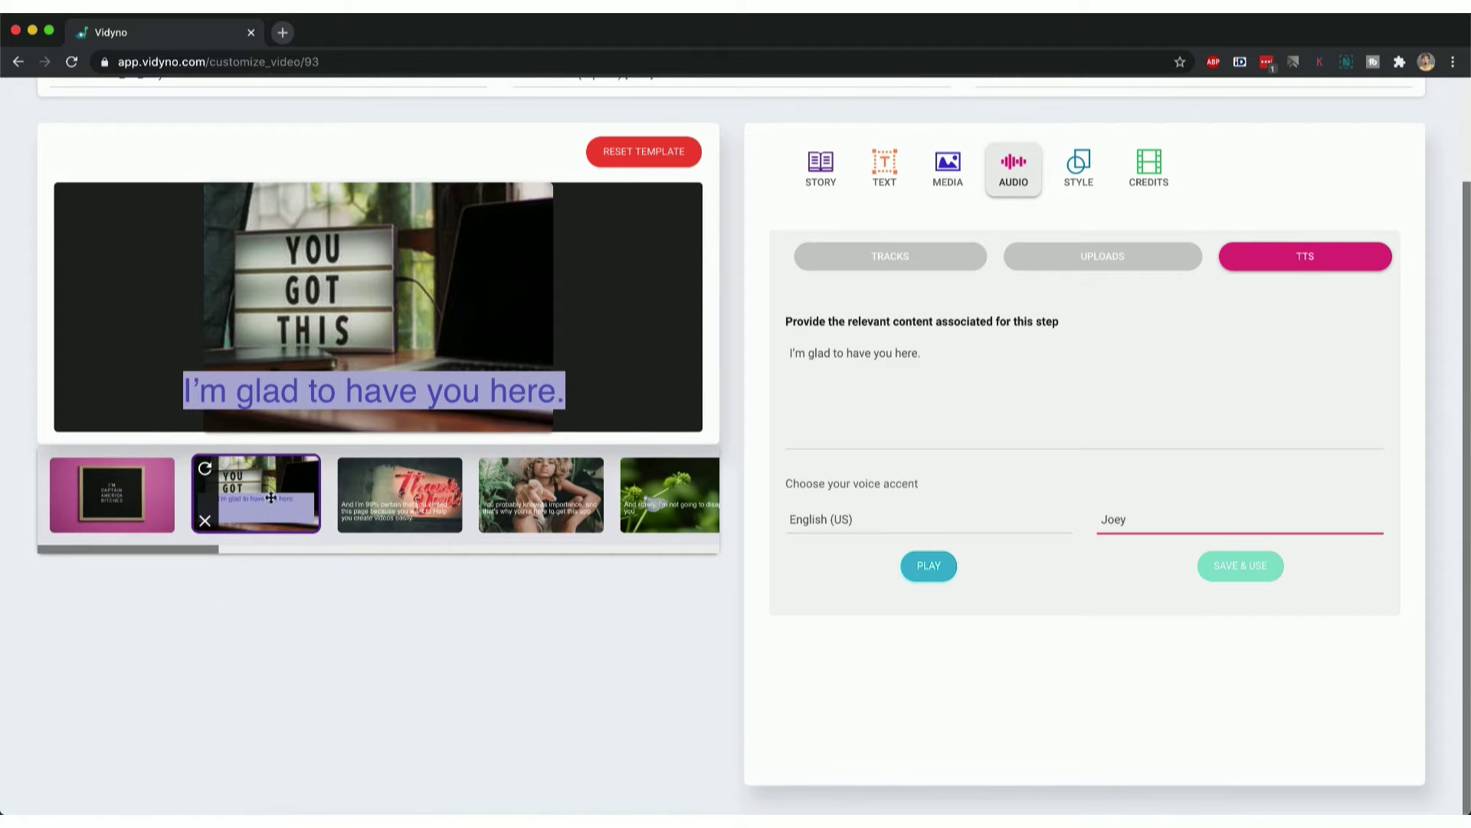
click(1087, 179)
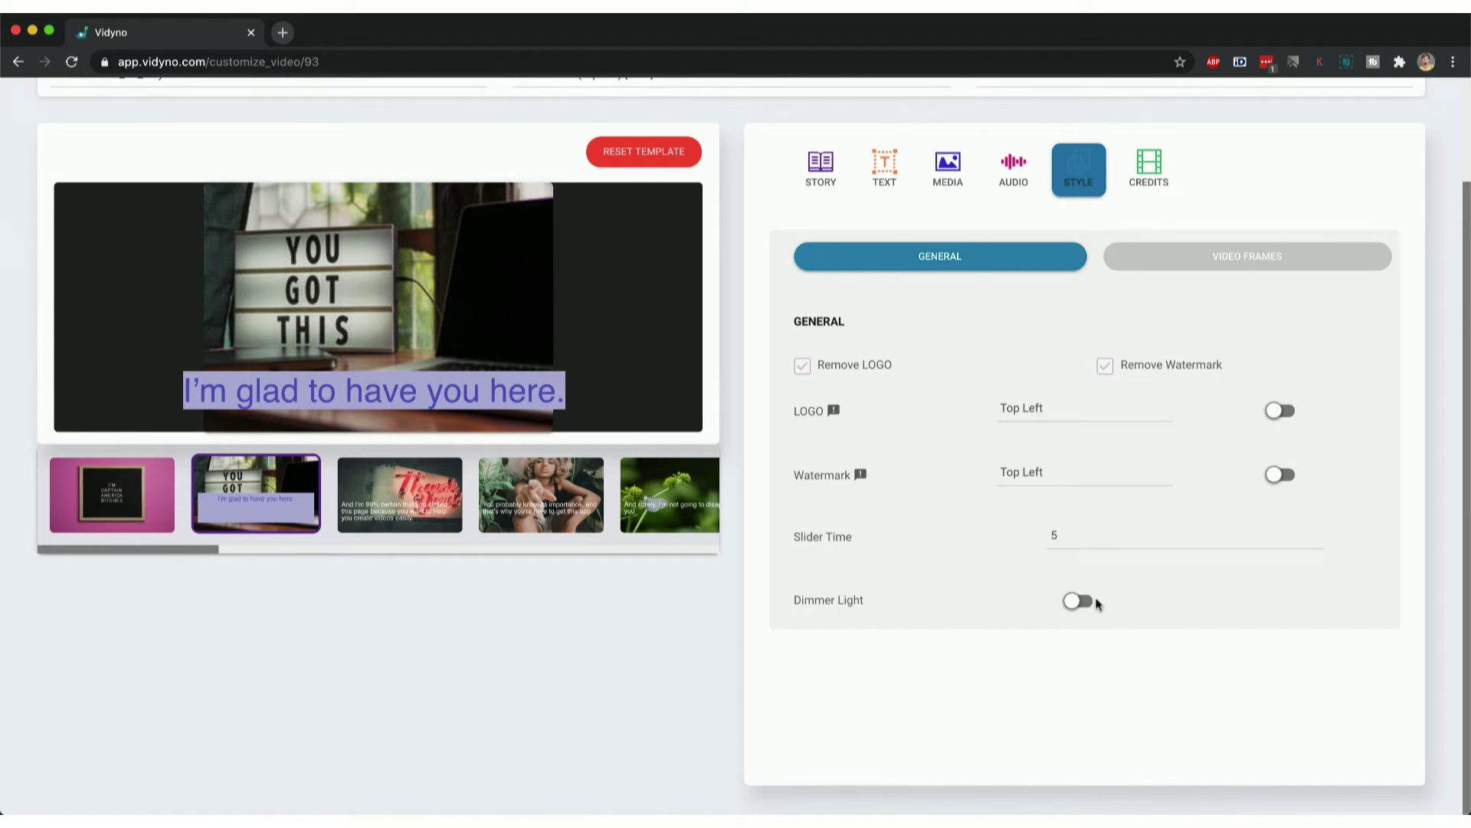
Browse the Video Frames grid, then show the Credits intro and outro options.
click(1236, 277)
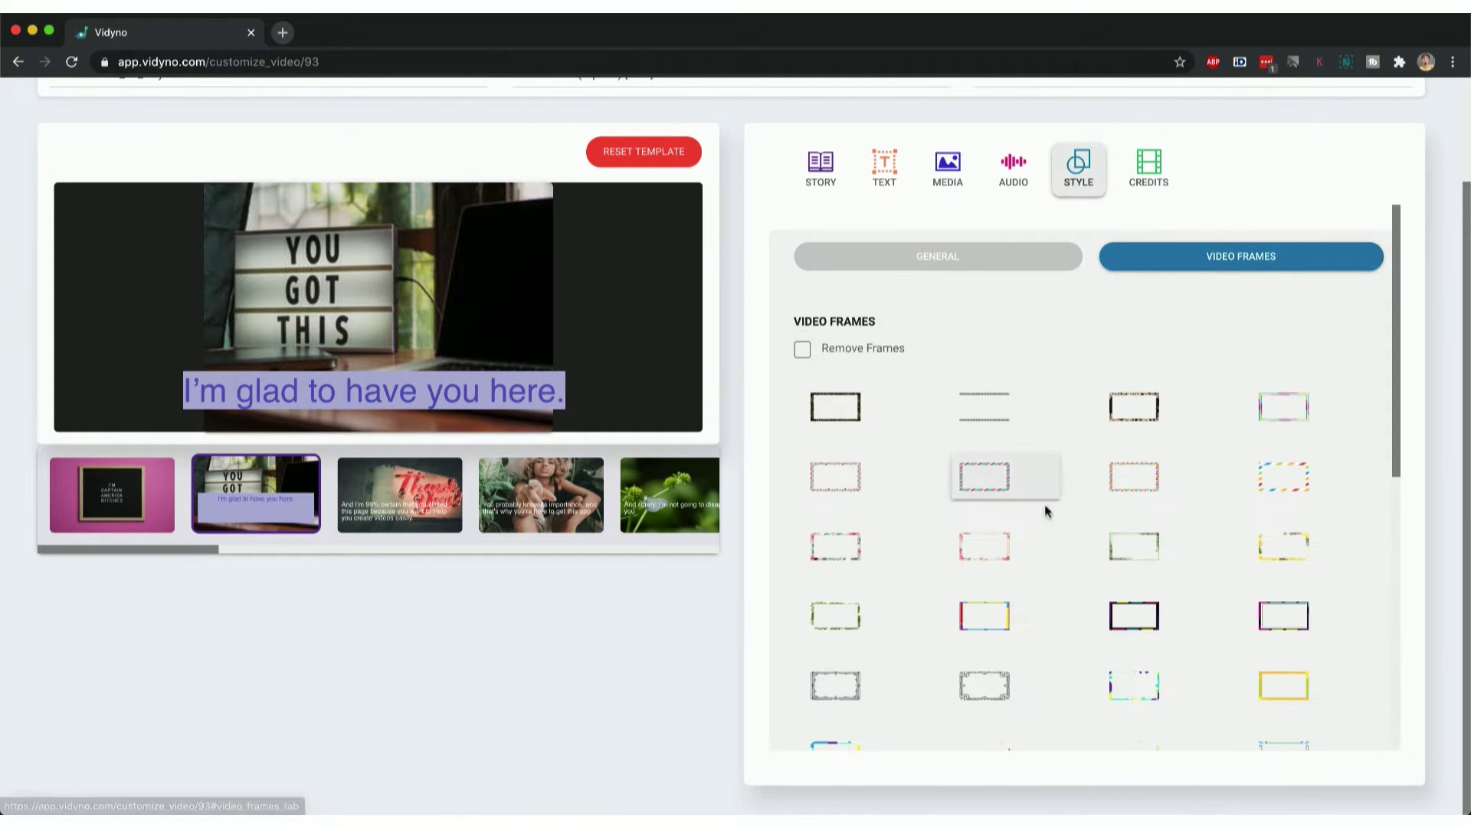
scroll(1075, 590, down, 3)
scroll(1075, 591, down, 4)
scroll(1075, 590, up, 8)
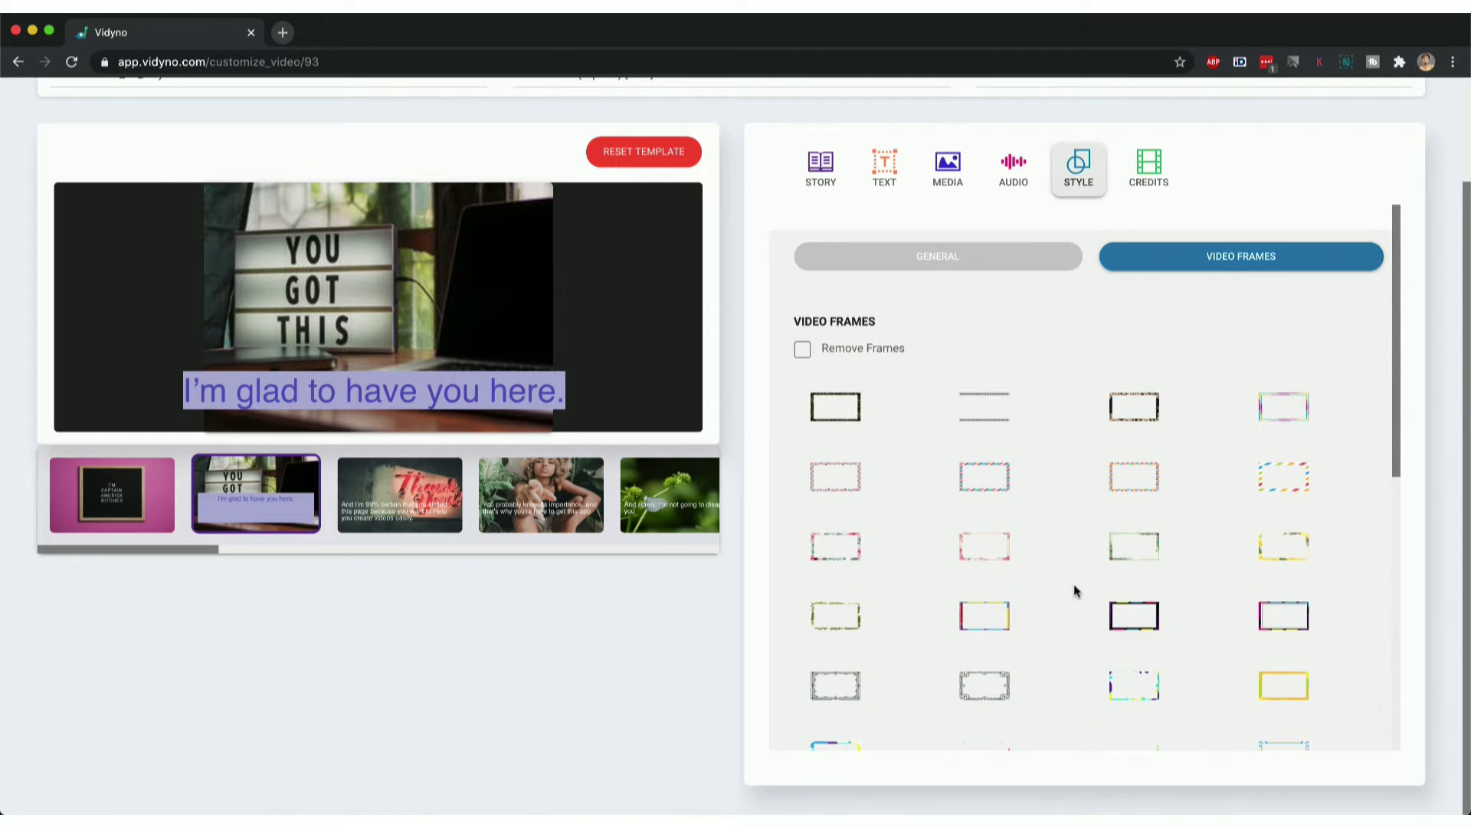
click(1149, 168)
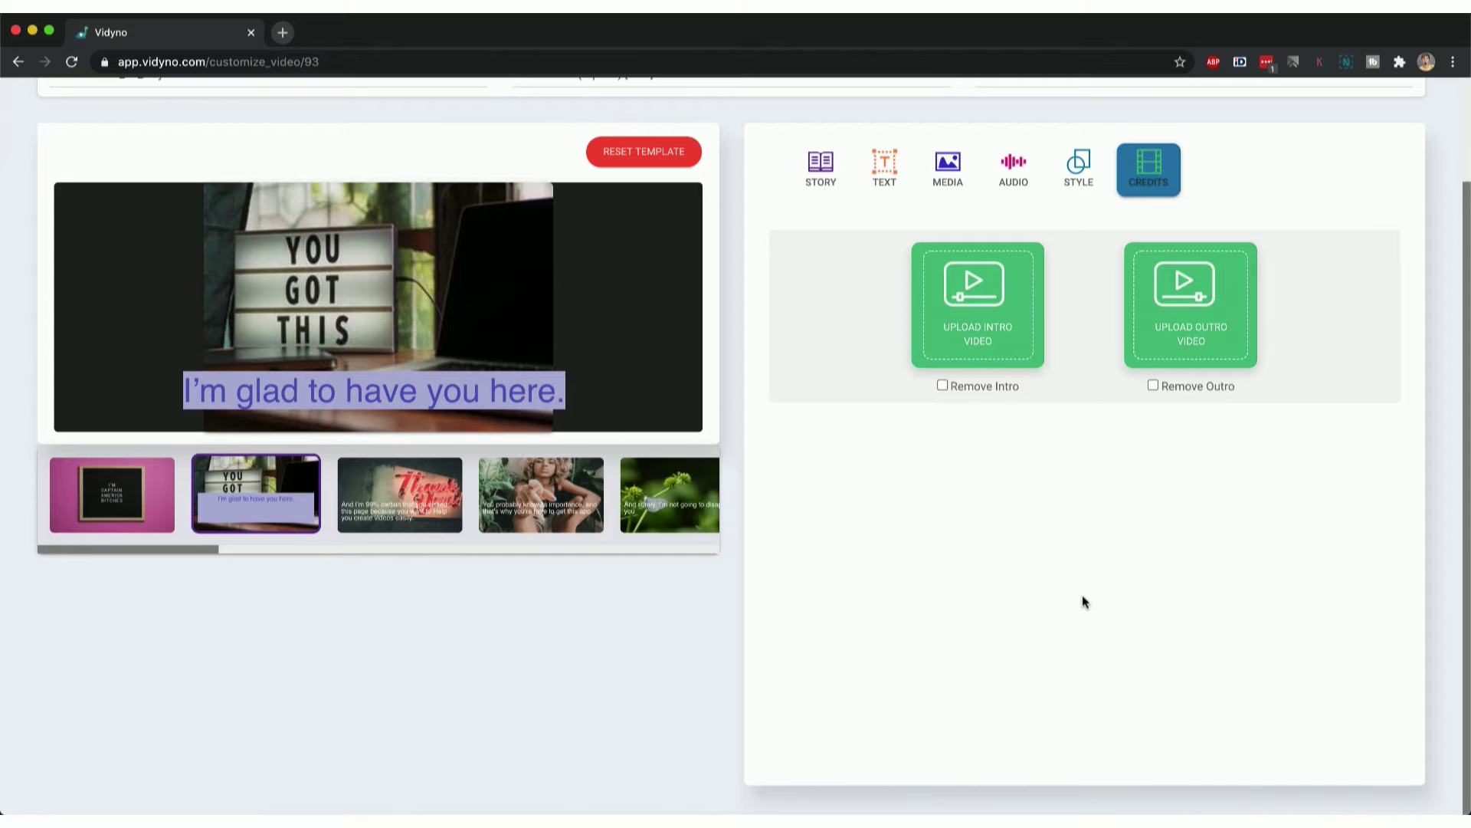
Review the STORY scenes, including the tulip and 'Signup To Get Started' slides, then publish the video.
scroll(1082, 601, up, 3)
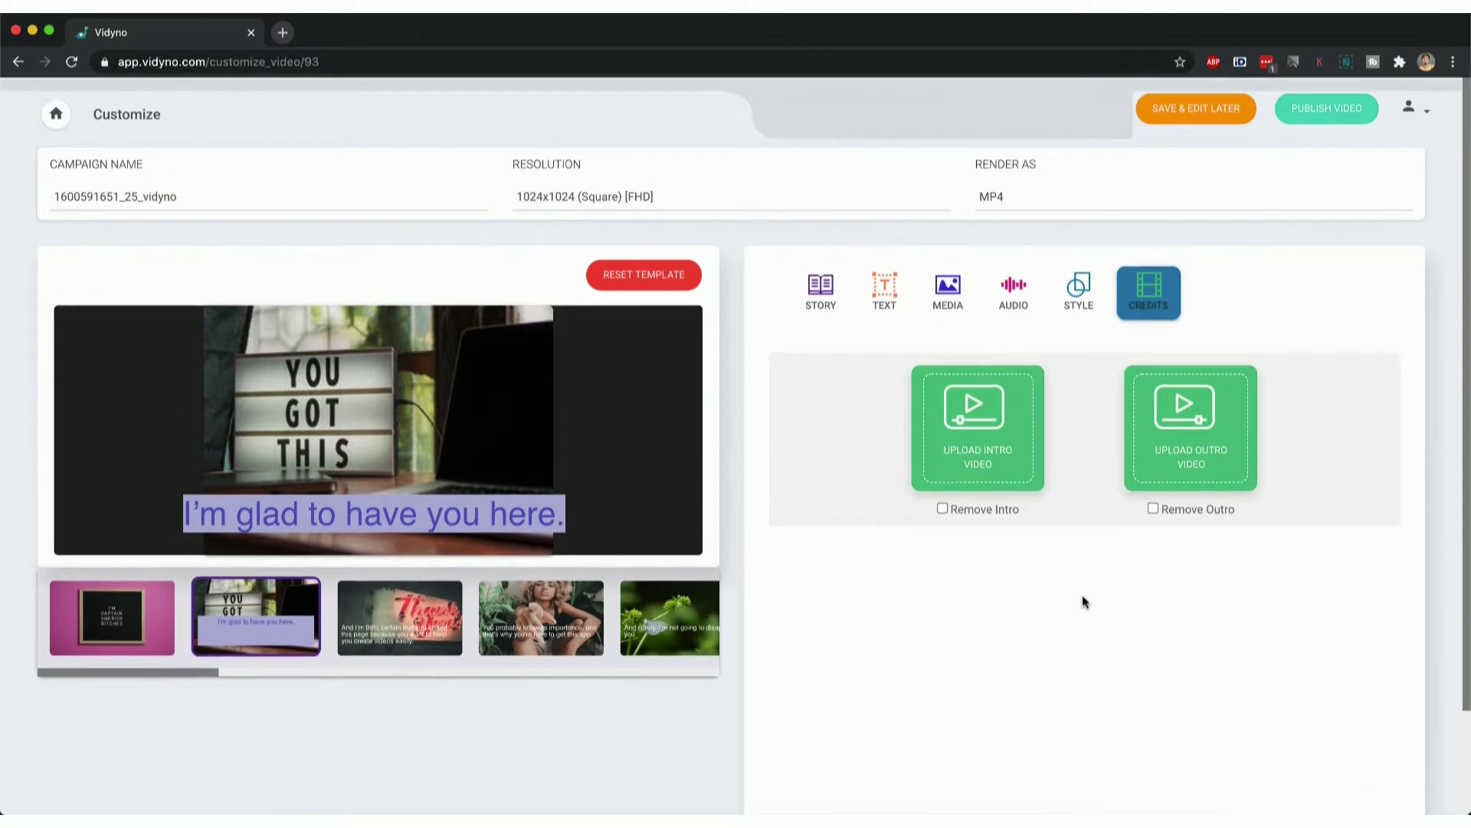
click(823, 307)
scroll(399, 624, right, 5)
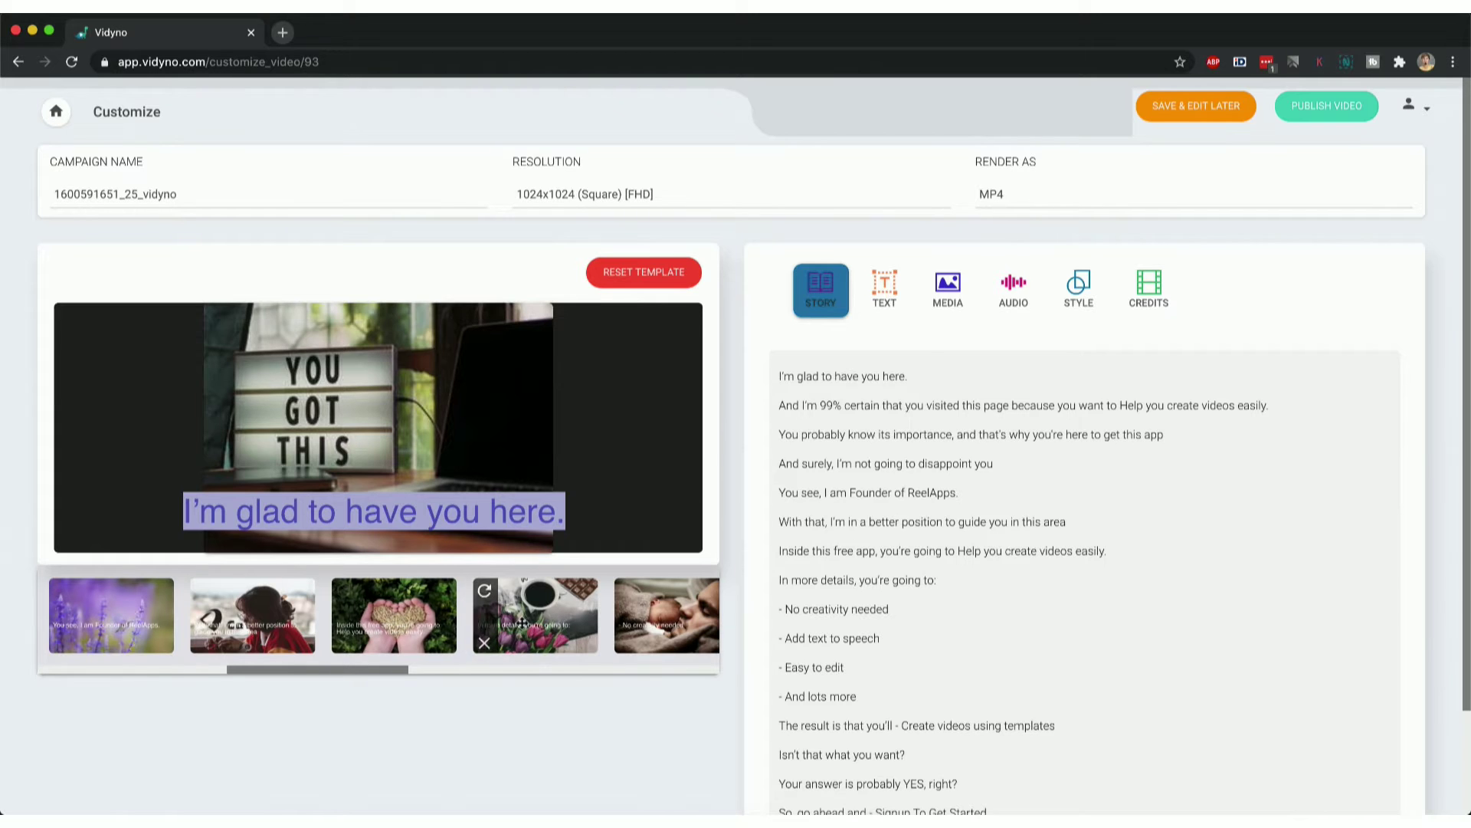
click(533, 617)
scroll(689, 607, right, 10)
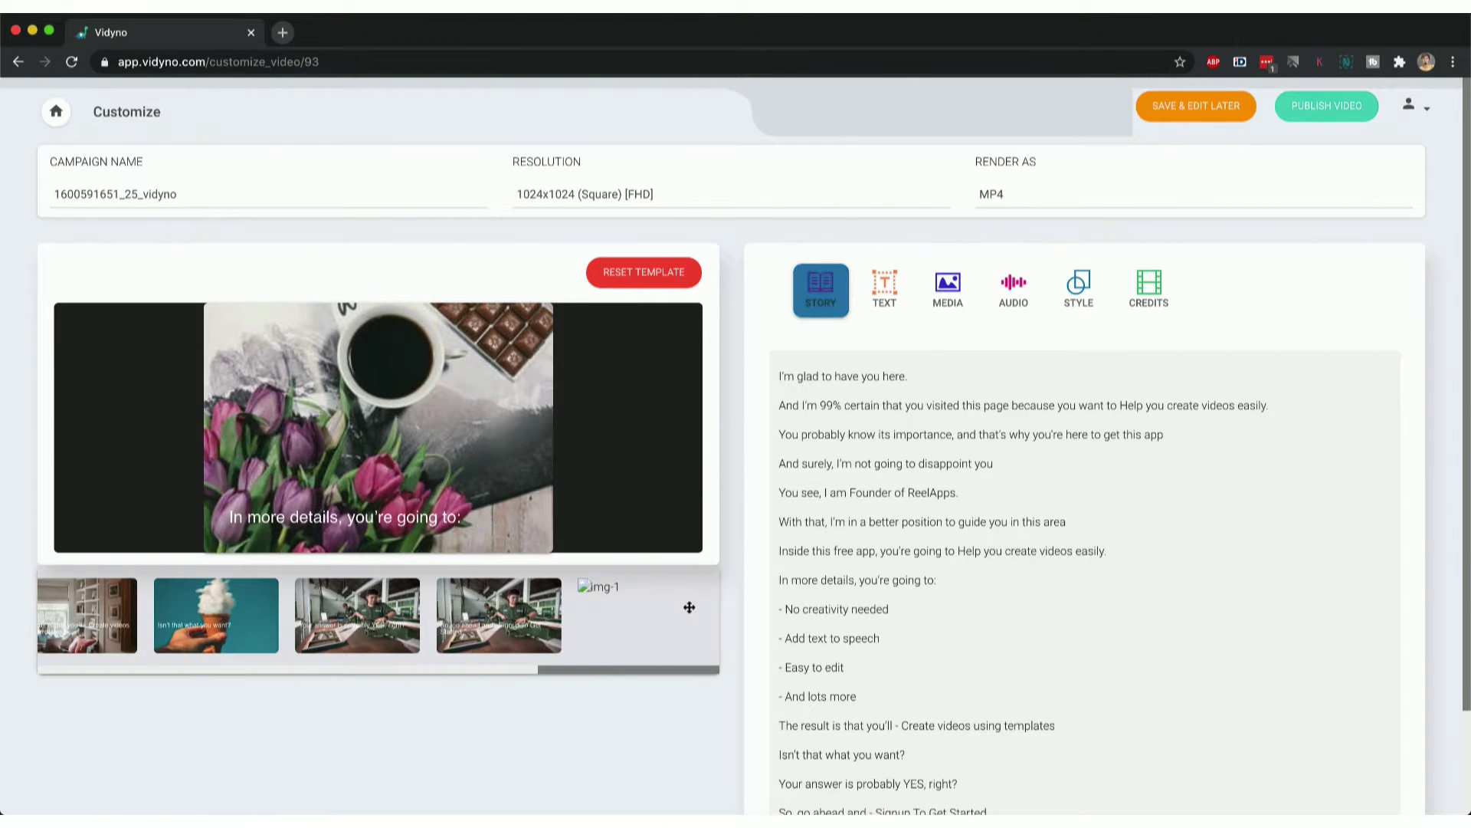
click(499, 616)
scroll(666, 613, left, 5)
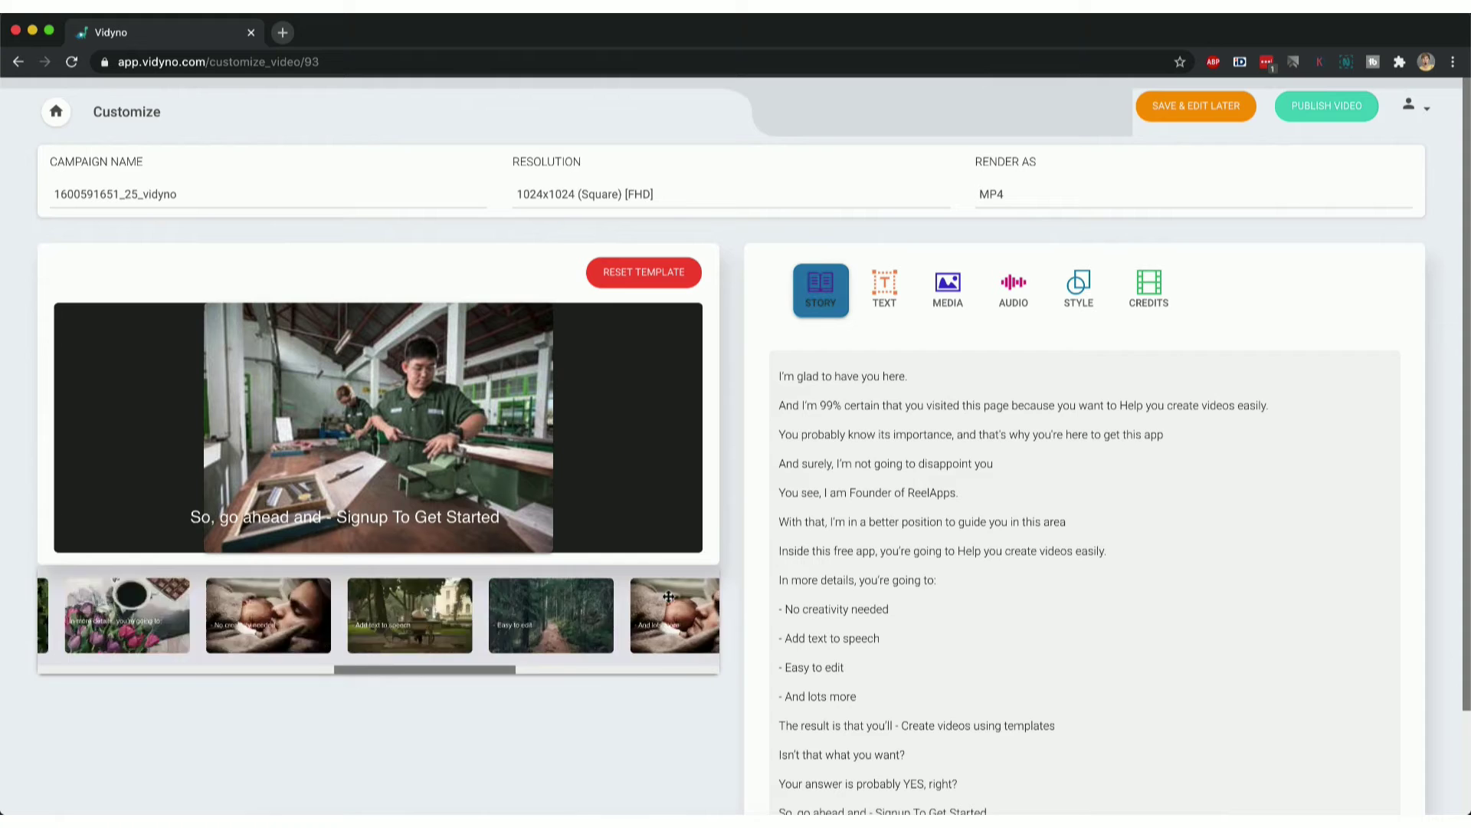
click(1333, 115)
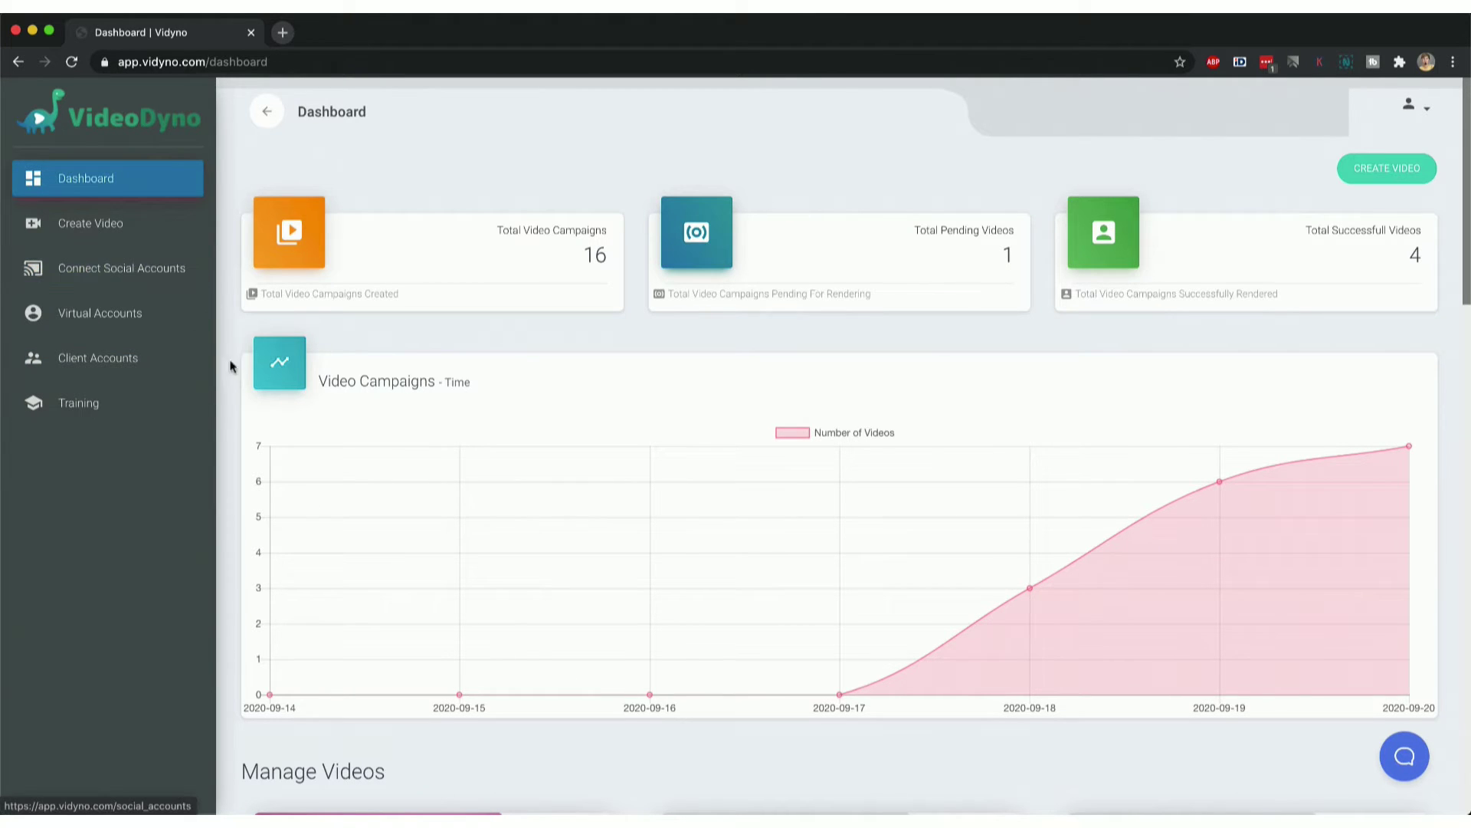
Go back to the earlier Video CopyDyno Dashboard entry from the browser's back-history list.
right_click(18, 65)
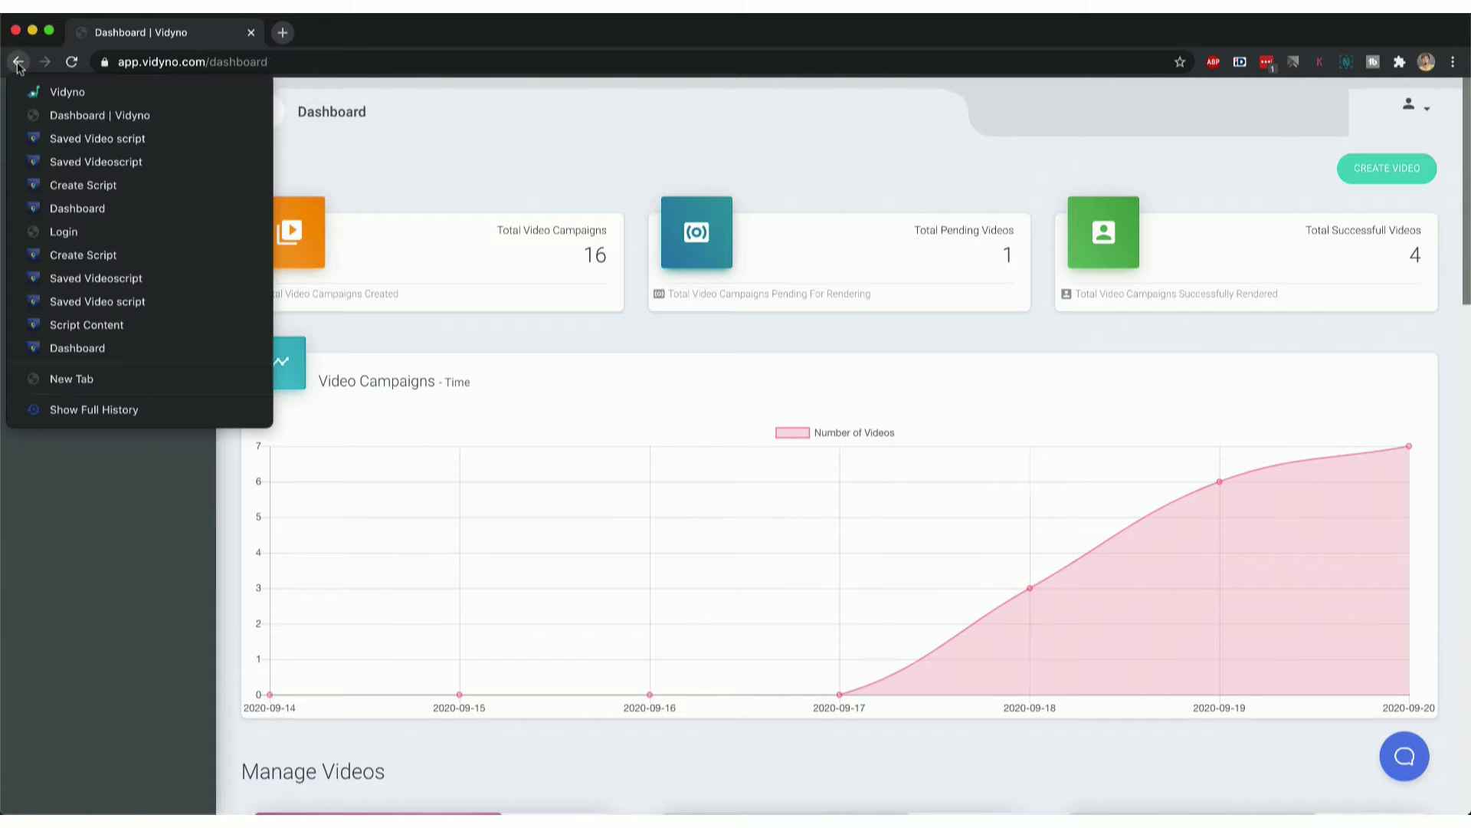
click(57, 209)
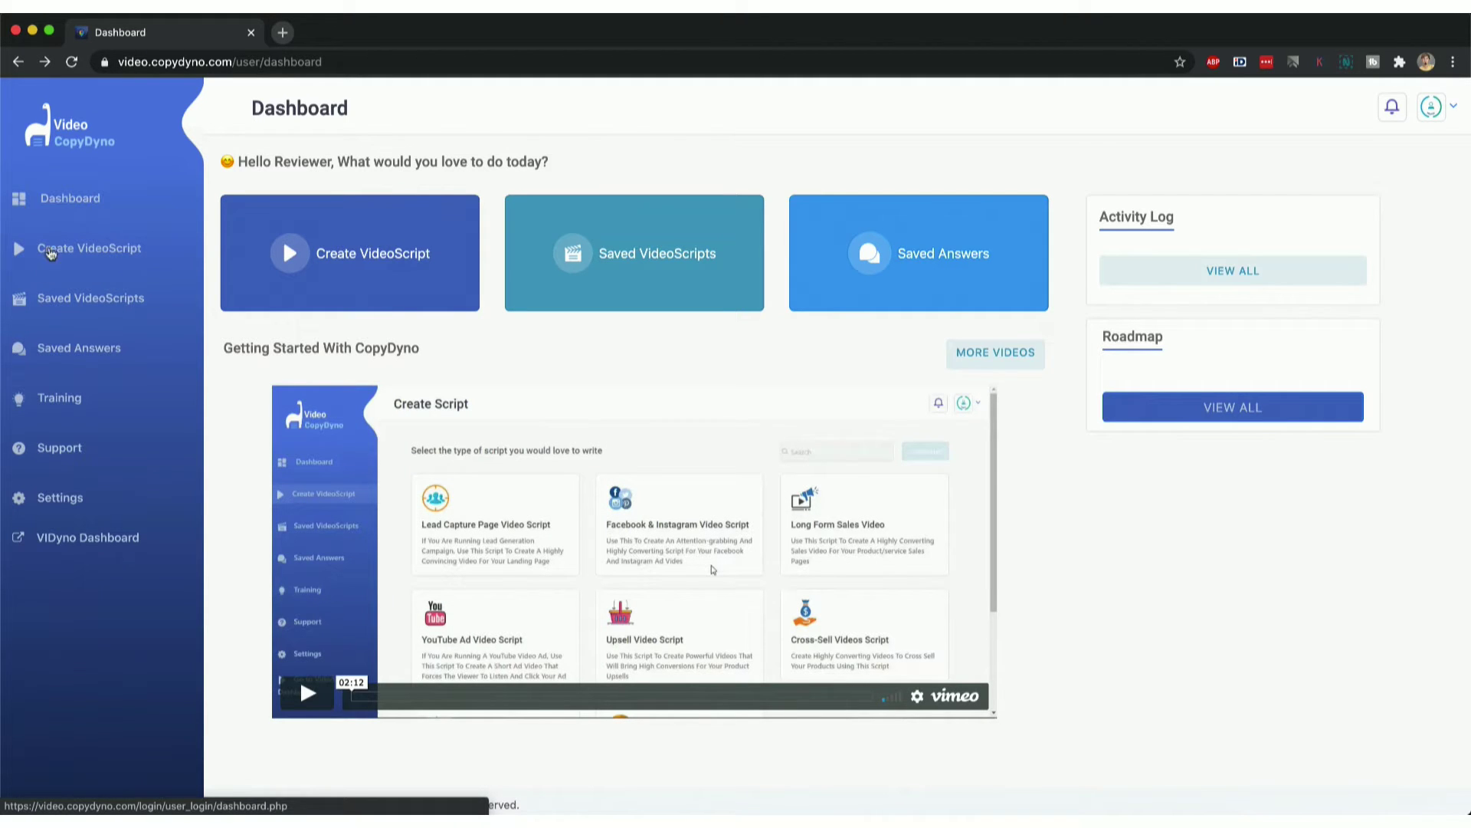
Start a new script with Create VideoScript in the left sidebar.
click(48, 255)
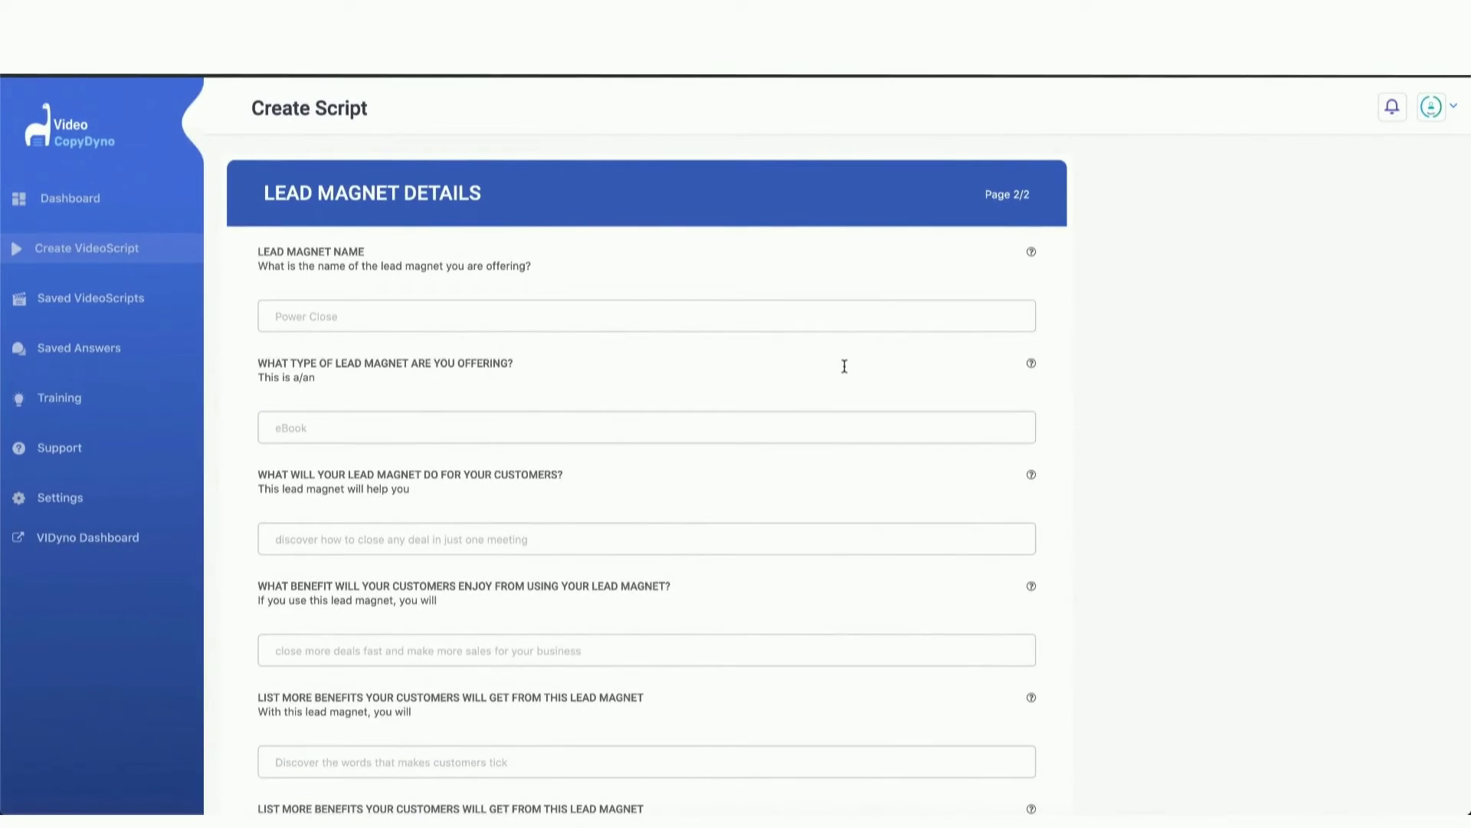
Turn the generated sales script into a video with CREATE VIDEO FROM SCRIPT.
scroll(1053, 259, down, 6)
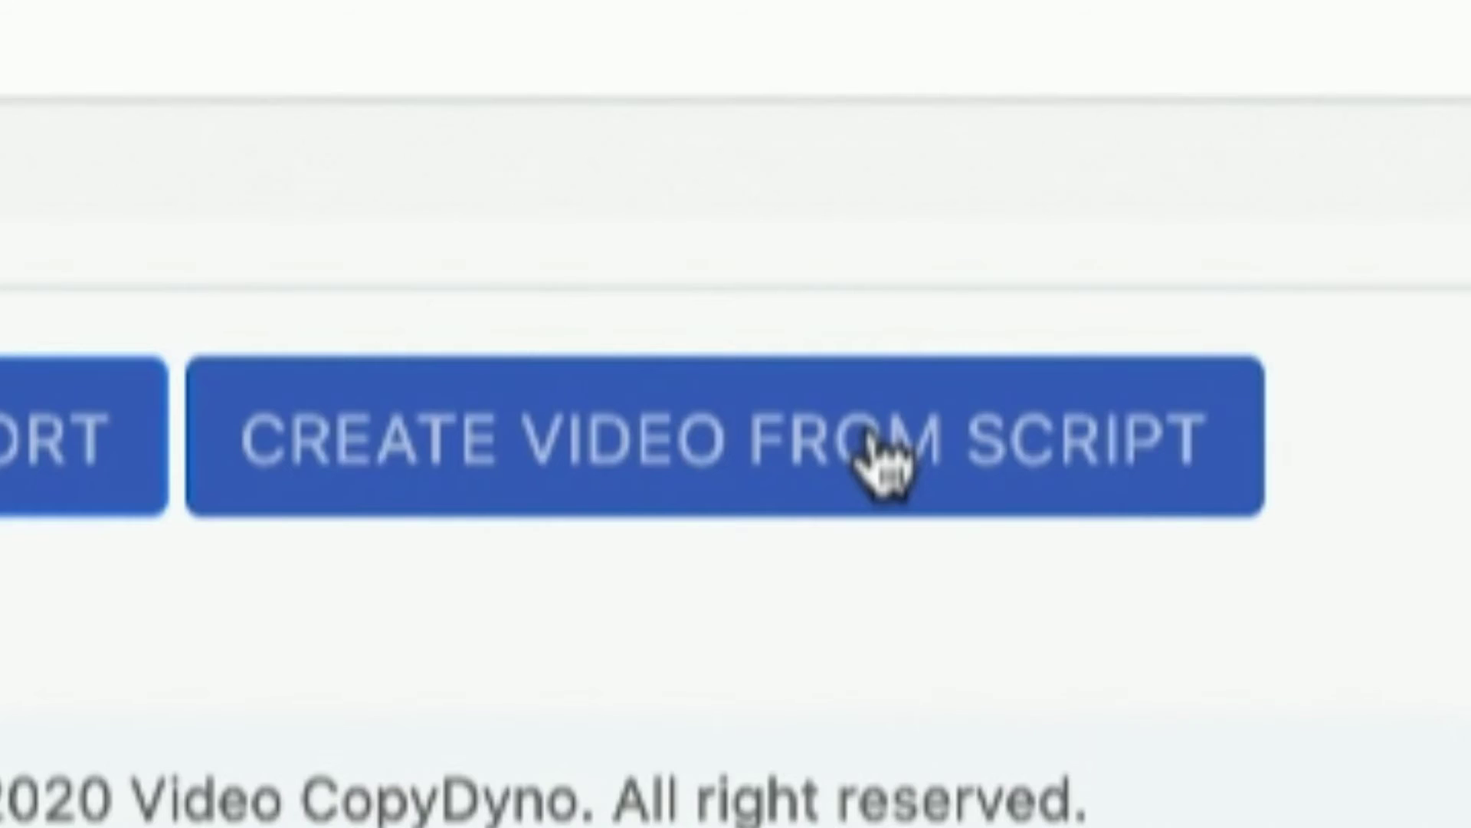
click(881, 460)
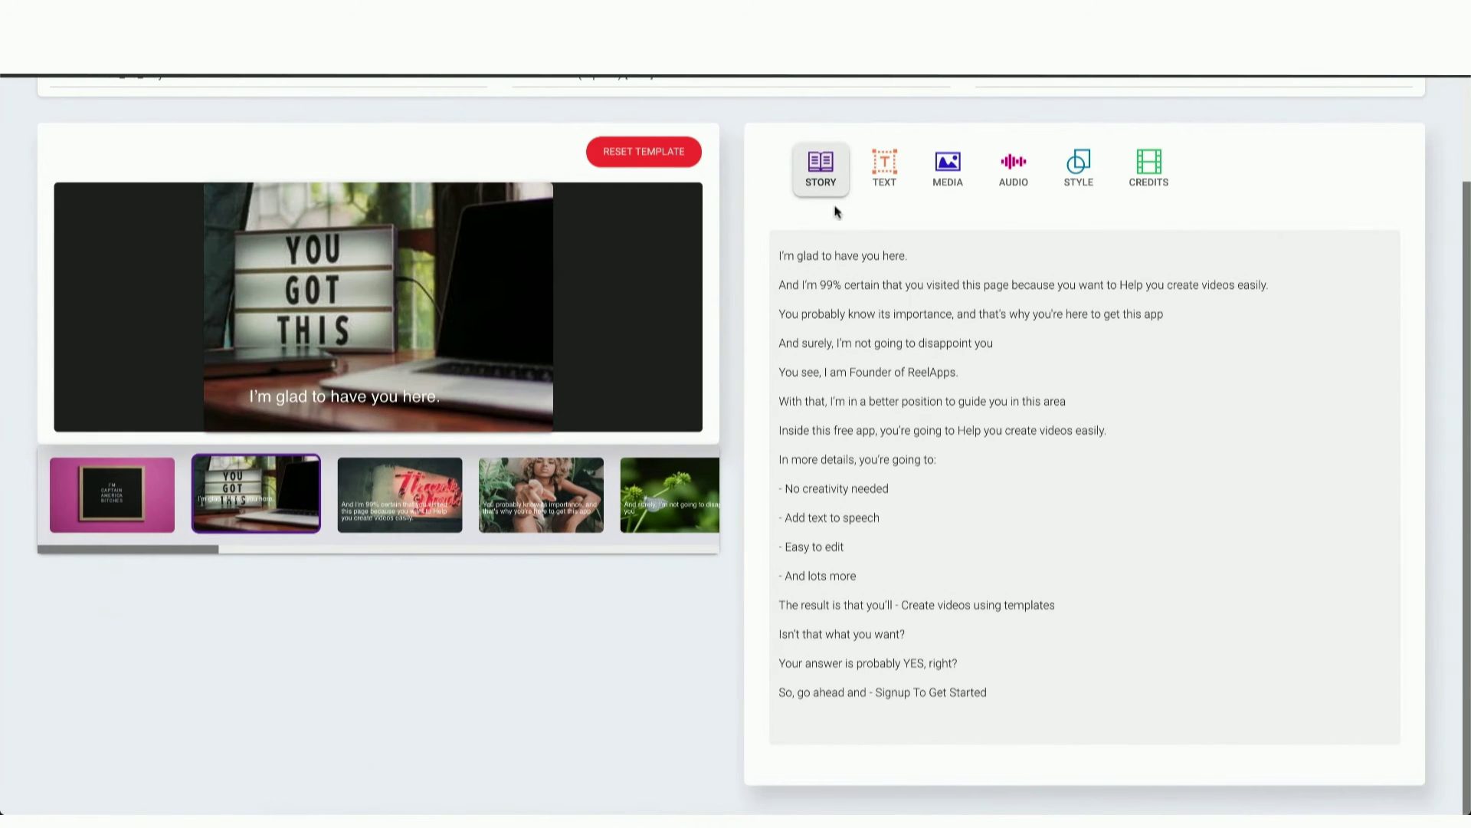
click(888, 175)
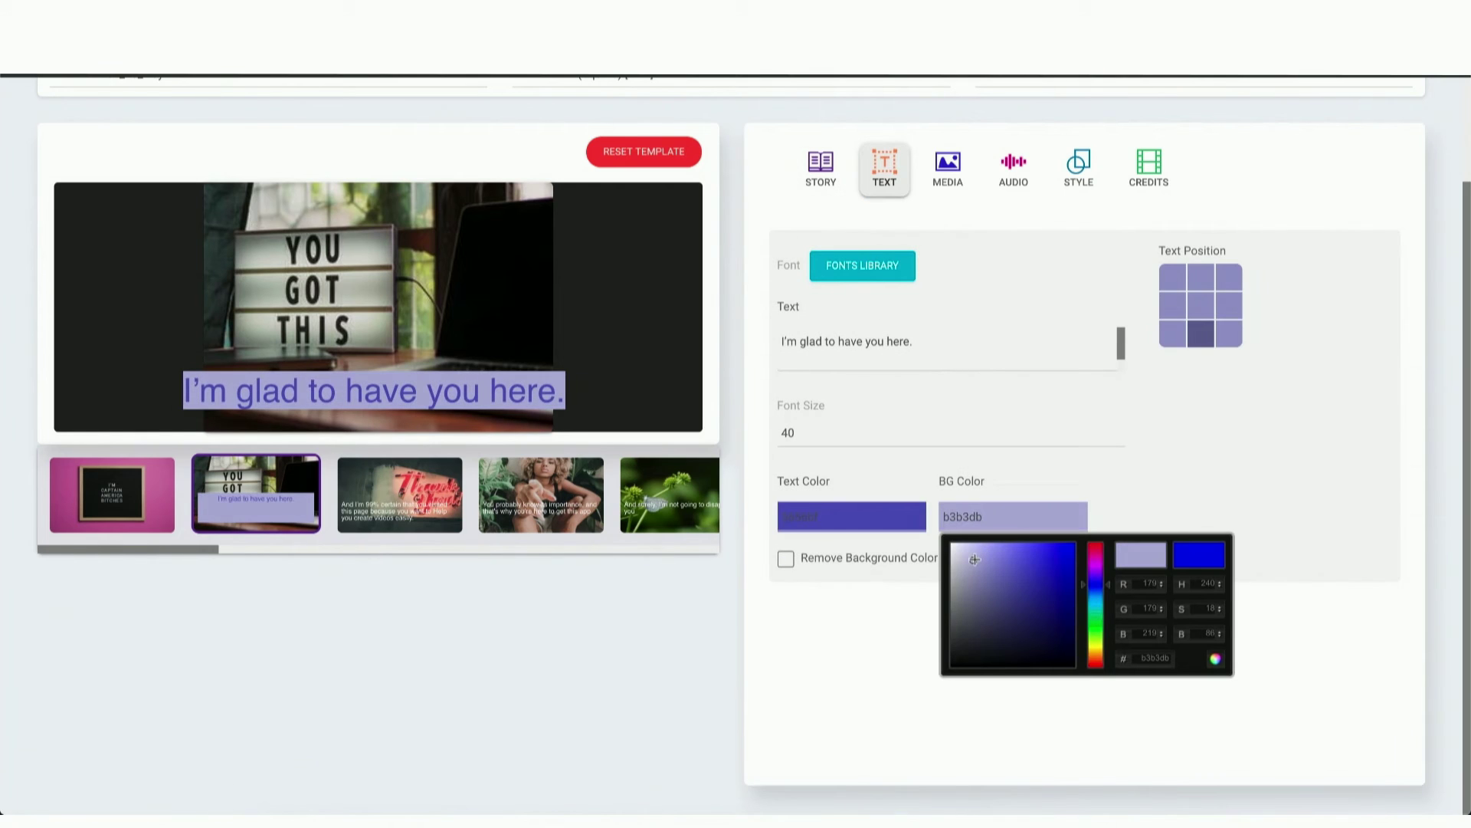
click(956, 178)
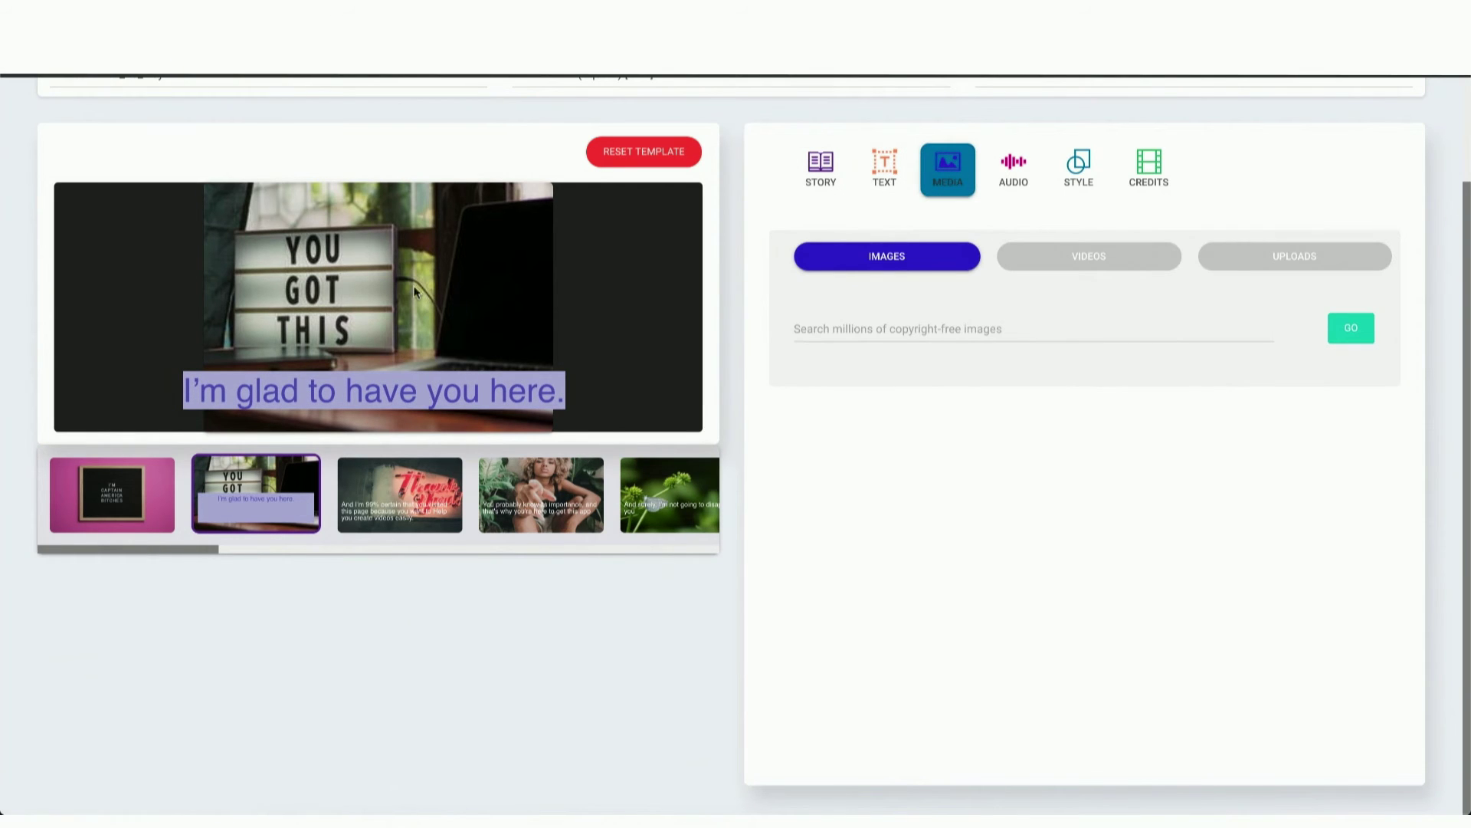
click(1078, 165)
scroll(1074, 591, down, 10)
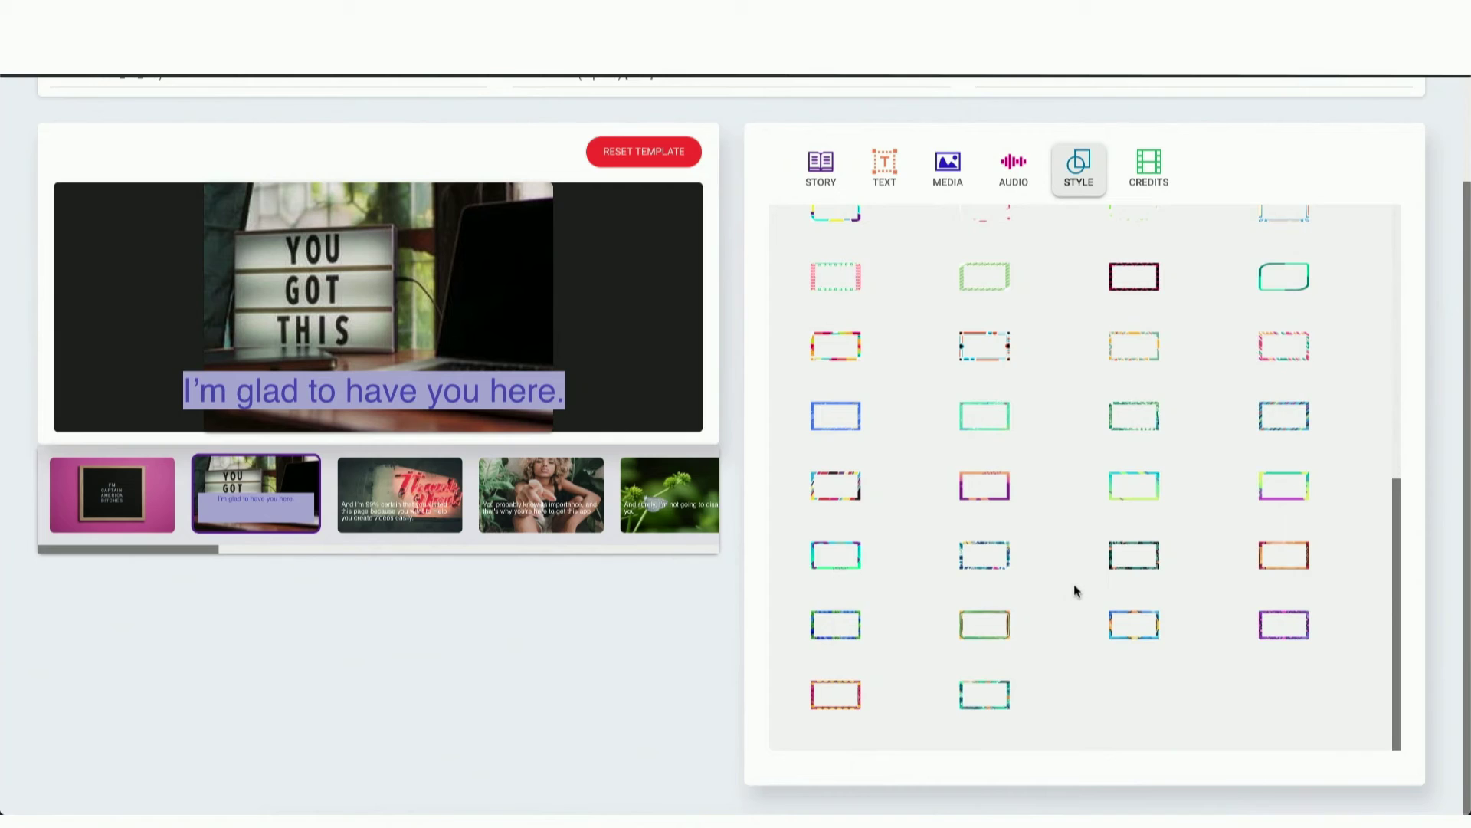